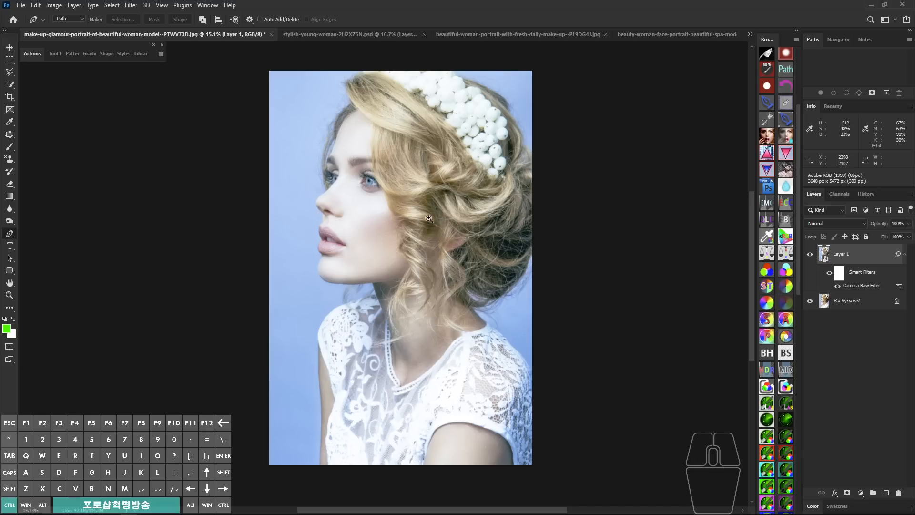
Step: Hide Layer 1 and duplicate the Background layer
left_click_drag(418, 207, 520, 176)
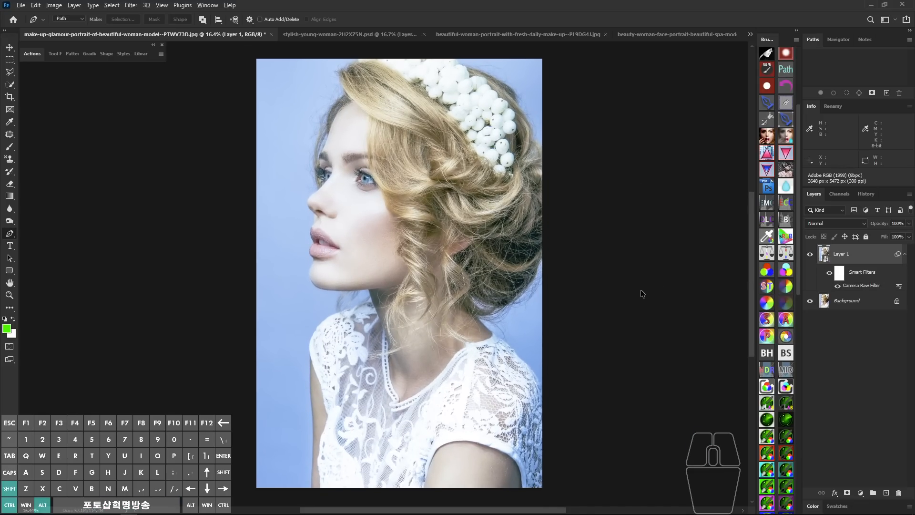
left_click(810, 254)
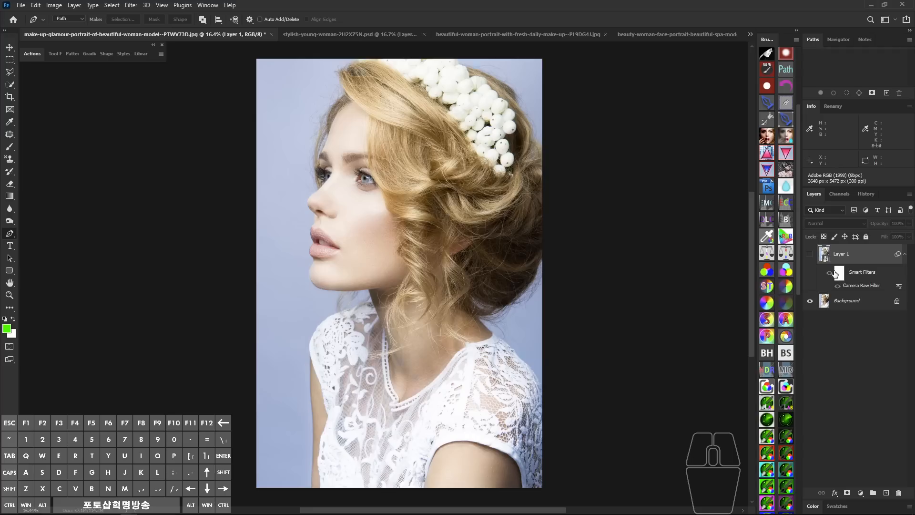
left_click(848, 300)
key("ctrl+j")
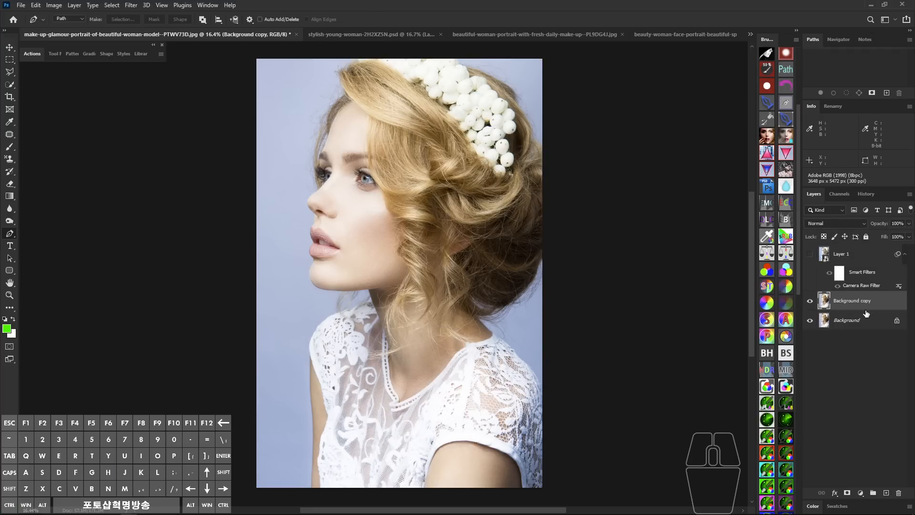
Step: Convert the Background copy layer to a smart object and open it in the Camera Raw Filter
right_click(867, 306)
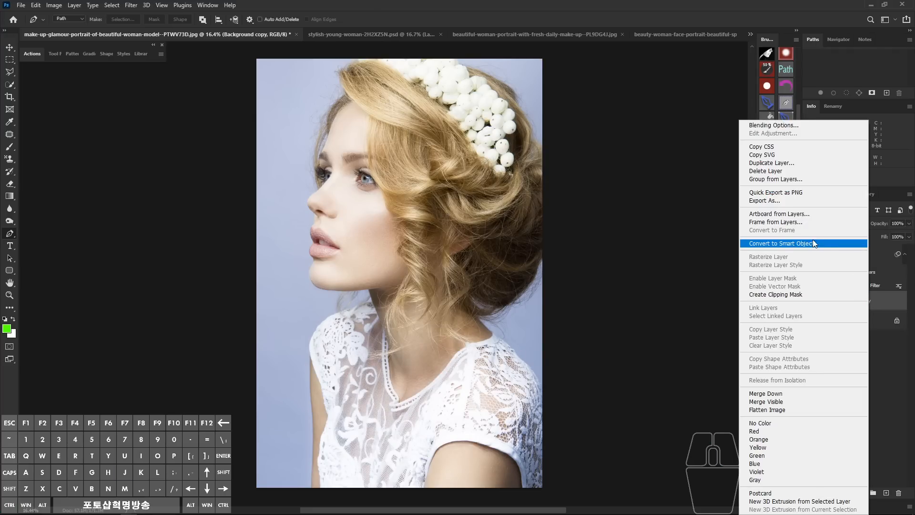
left_click(789, 244)
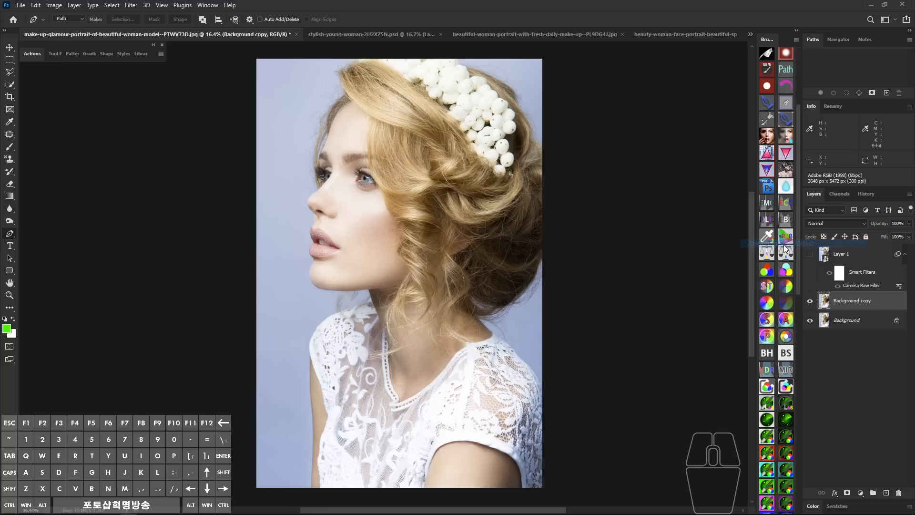
left_click(131, 5)
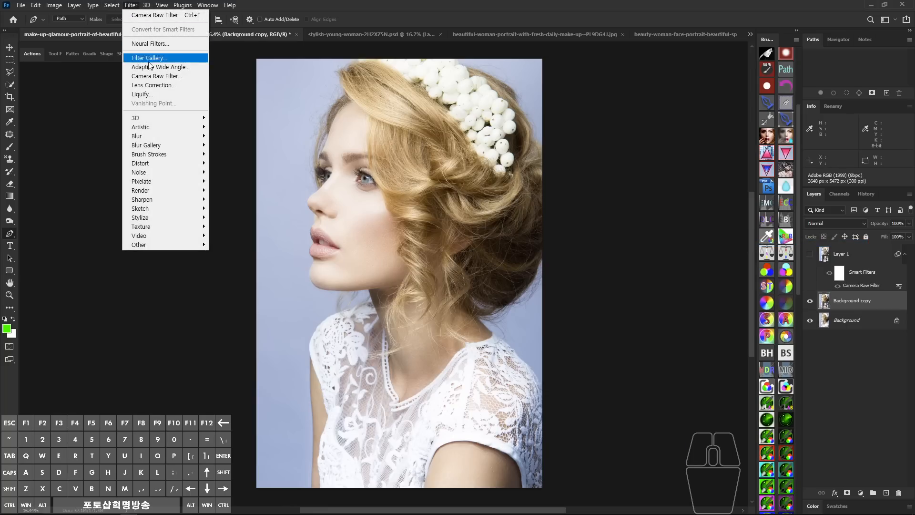
left_click(176, 76)
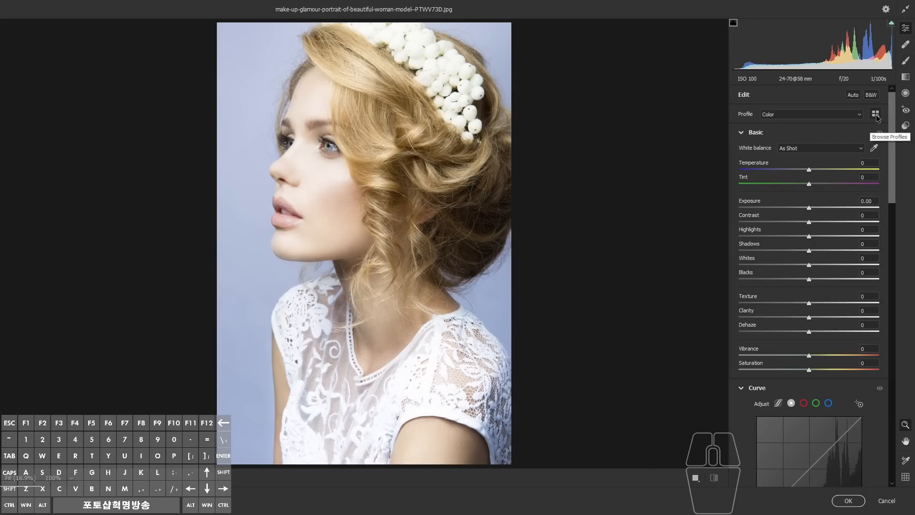
Step: Try the Artistic 03 profile on the portrait and return to the Color profile
left_click(858, 114)
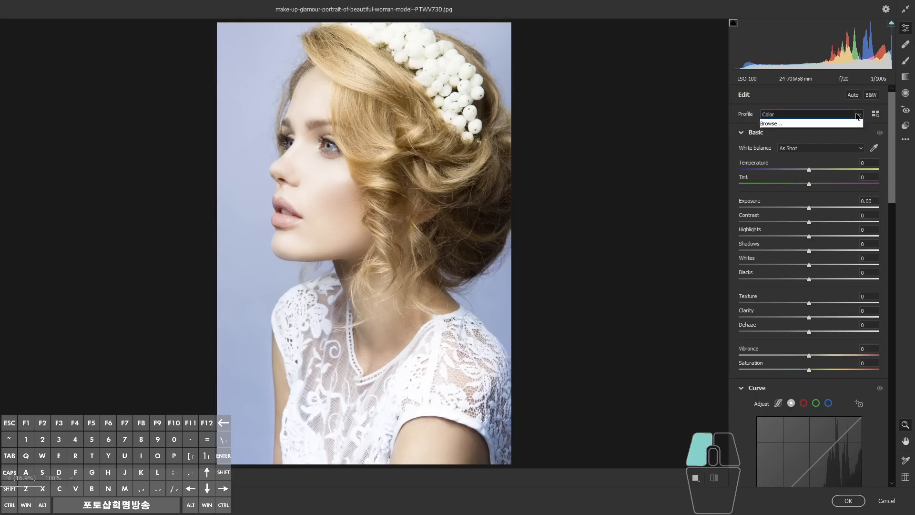
left_click(836, 131)
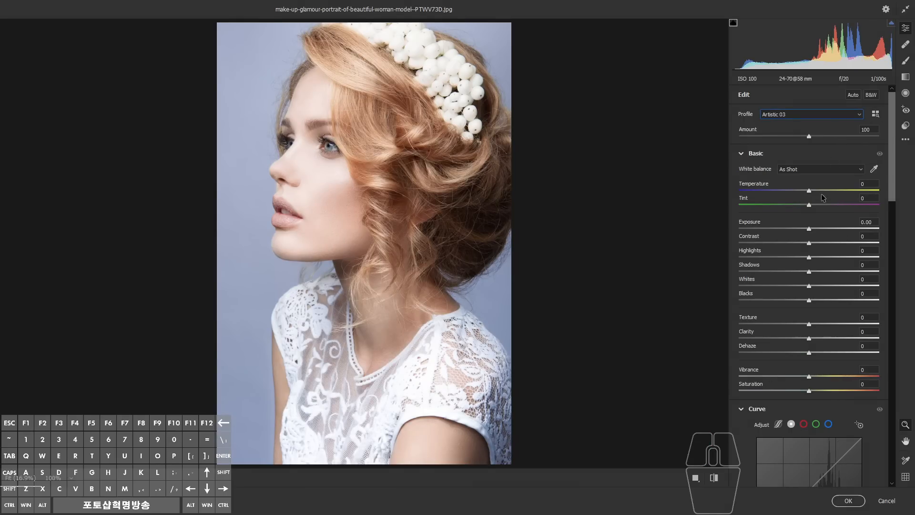
left_click(841, 116)
left_click(831, 125)
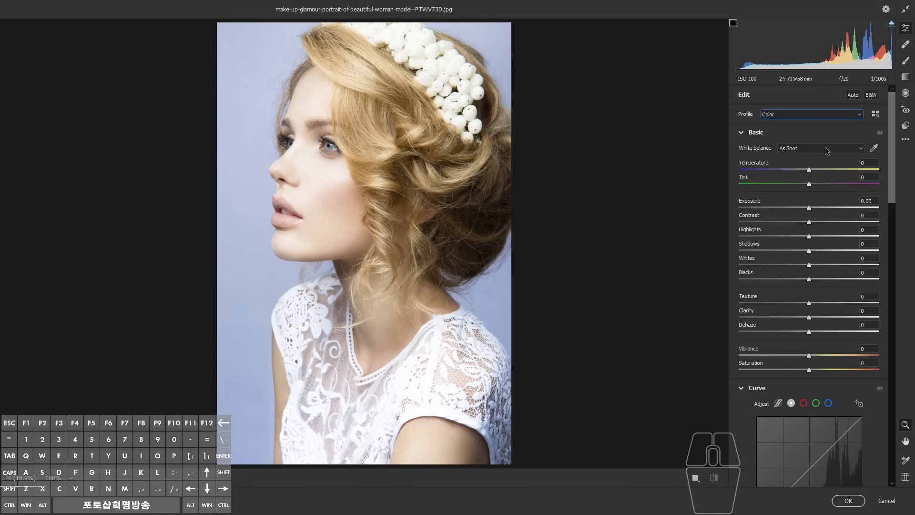
Step: Preview the Monochrome profile on the portrait and switch back to Color
left_click(832, 114)
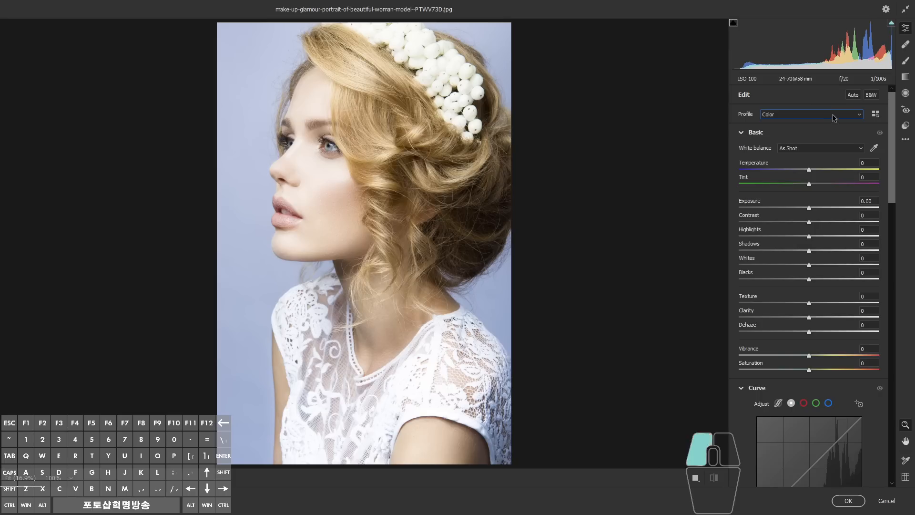
left_click(801, 146)
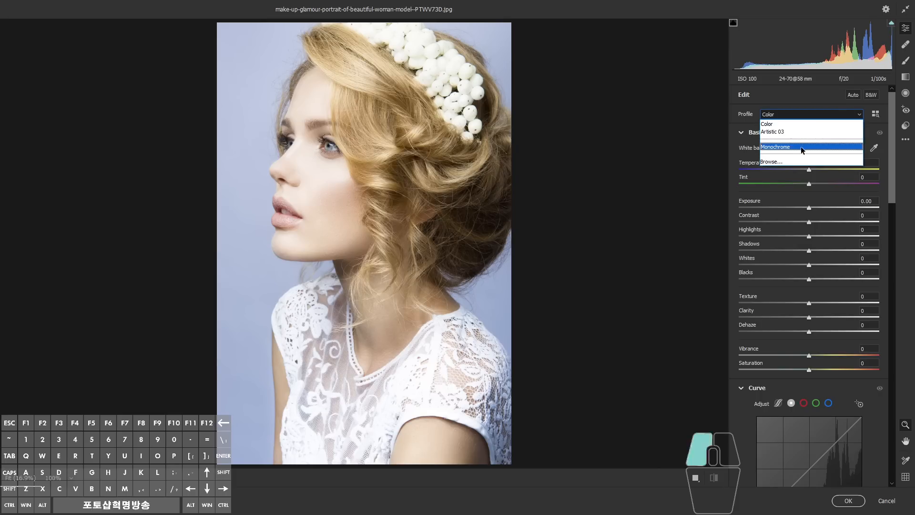
left_click(832, 115)
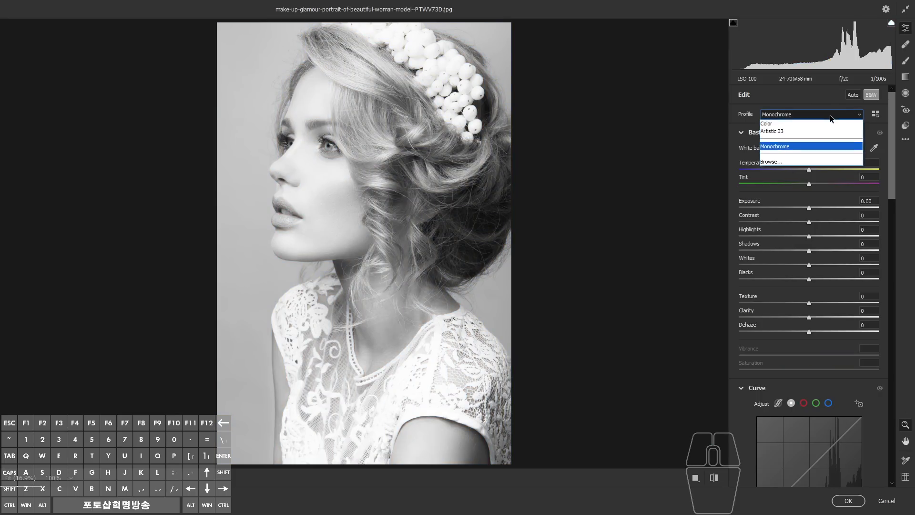
left_click(814, 122)
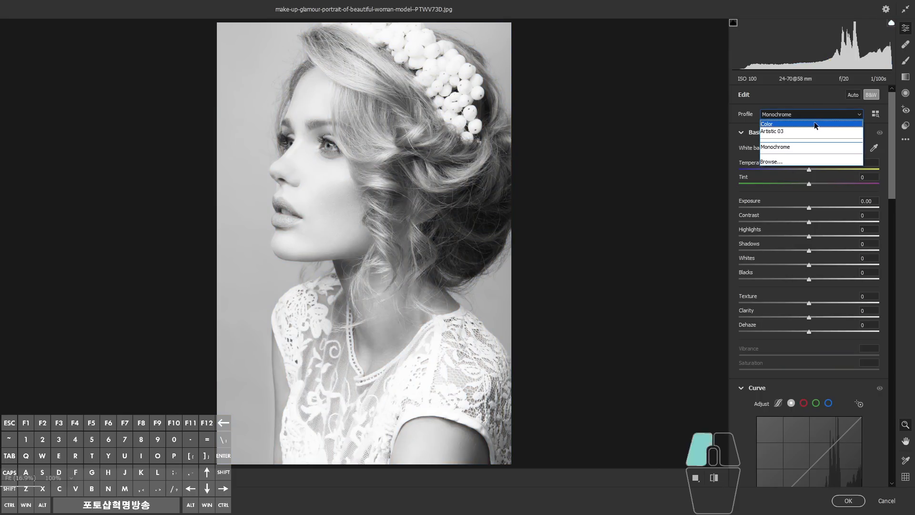
left_click(876, 116)
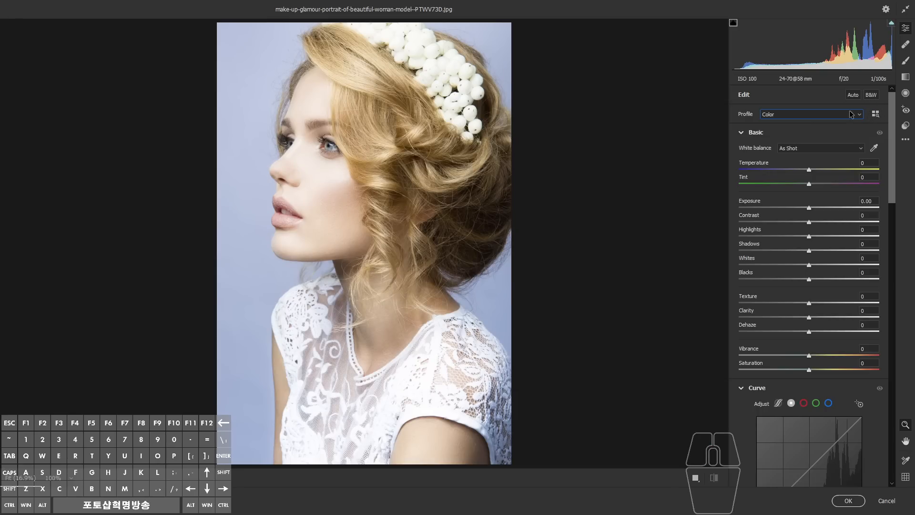
Step: Compare the Artistic 03 profile with Color once more, ending on Color
left_click(833, 115)
left_click(833, 130)
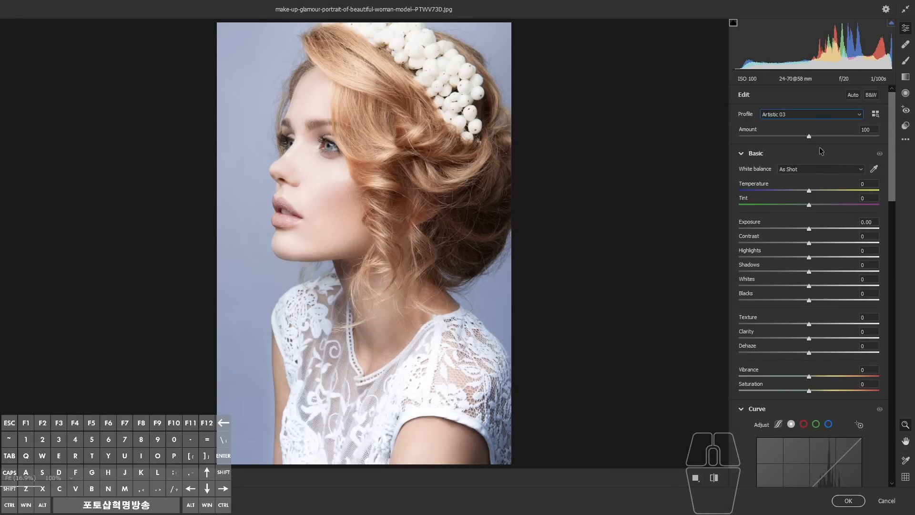
left_click(841, 116)
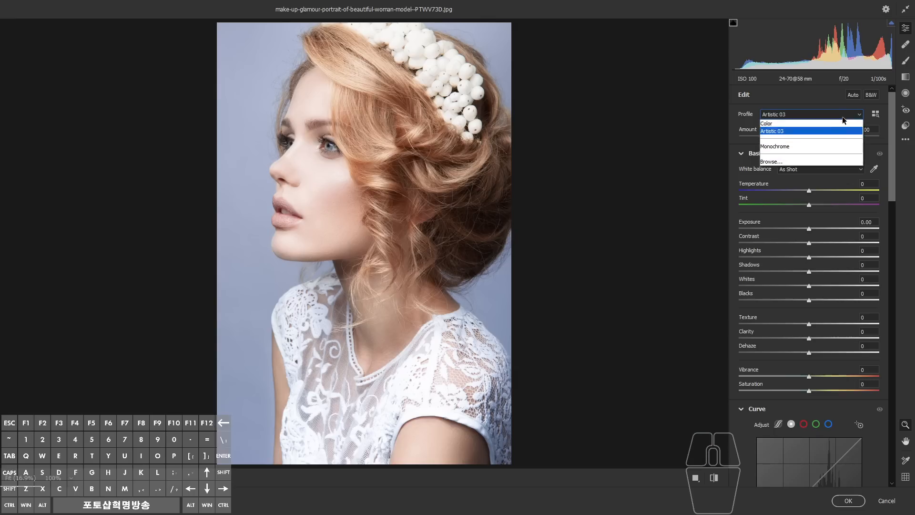
left_click(825, 124)
Step: Examine the Basic, Modern, User Profiles and topteacher groups in the profile browser
left_click(874, 116)
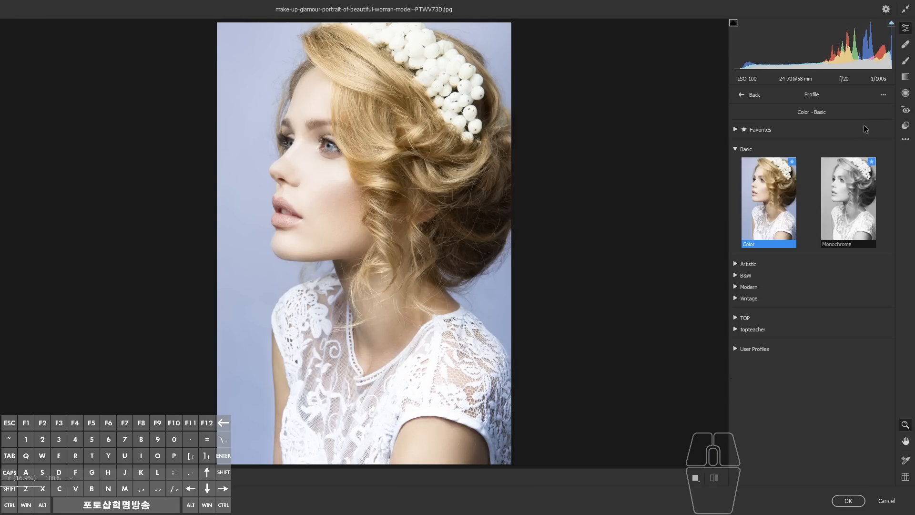
left_click(735, 149)
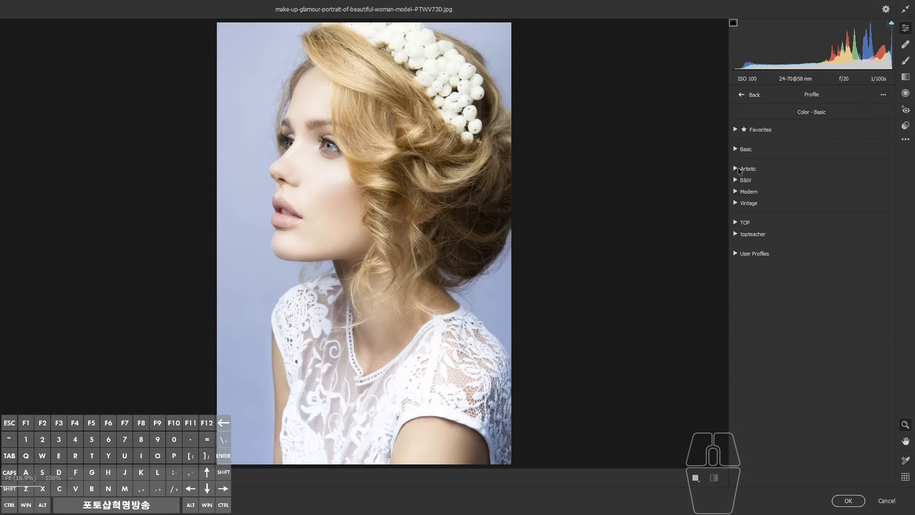
left_click(734, 192)
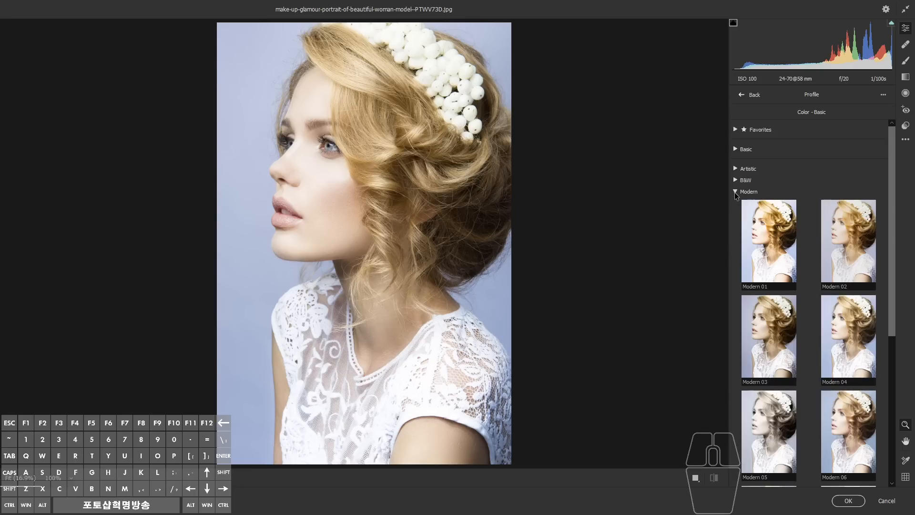
left_click(734, 193)
left_click(734, 192)
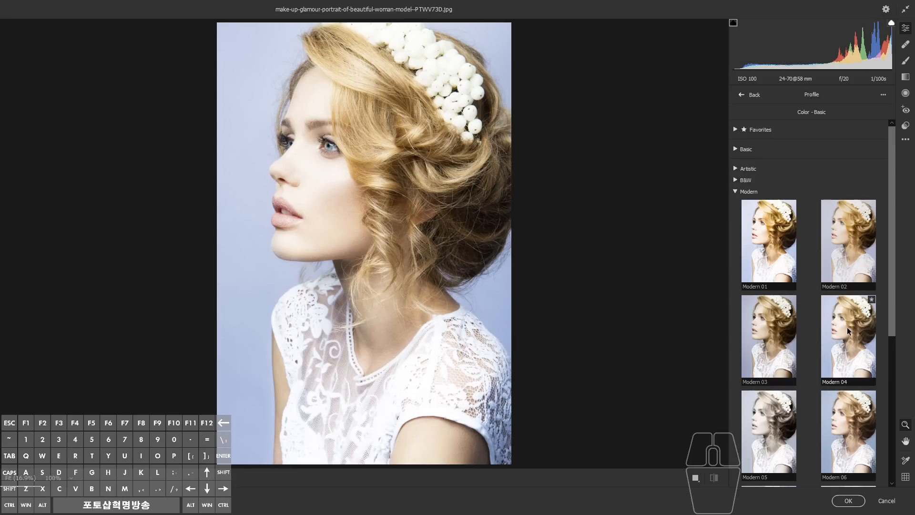
left_click(734, 192)
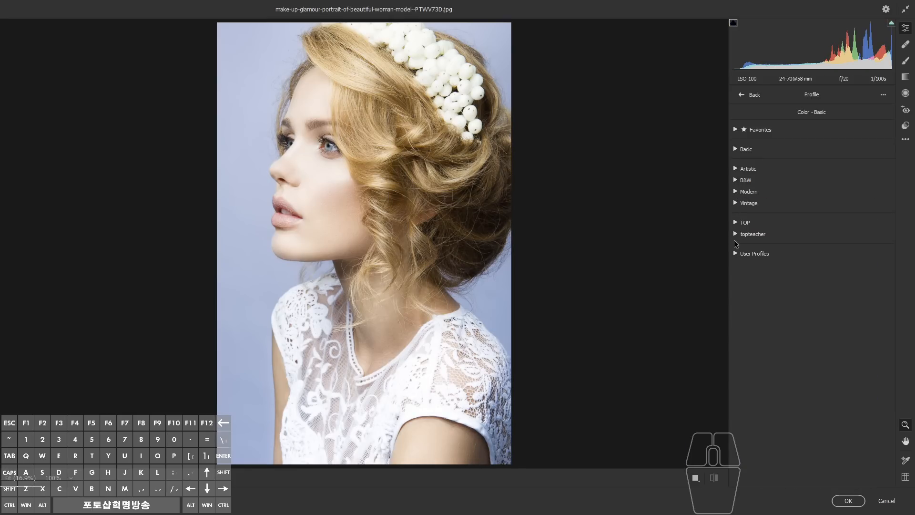
left_click(735, 252)
left_click(735, 252)
left_click(735, 234)
left_click(736, 233)
Step: Apply the glow profile from the TOP group and return to the edit settings
left_click(735, 222)
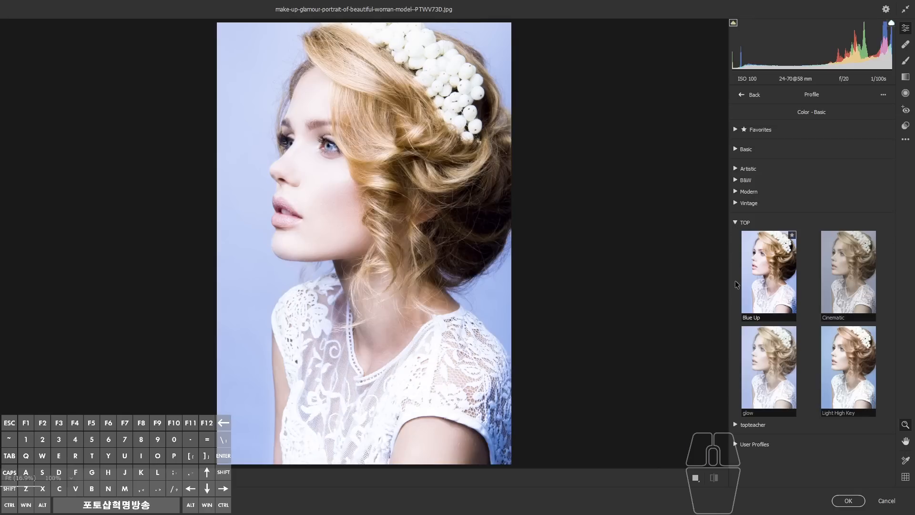
left_click(760, 363)
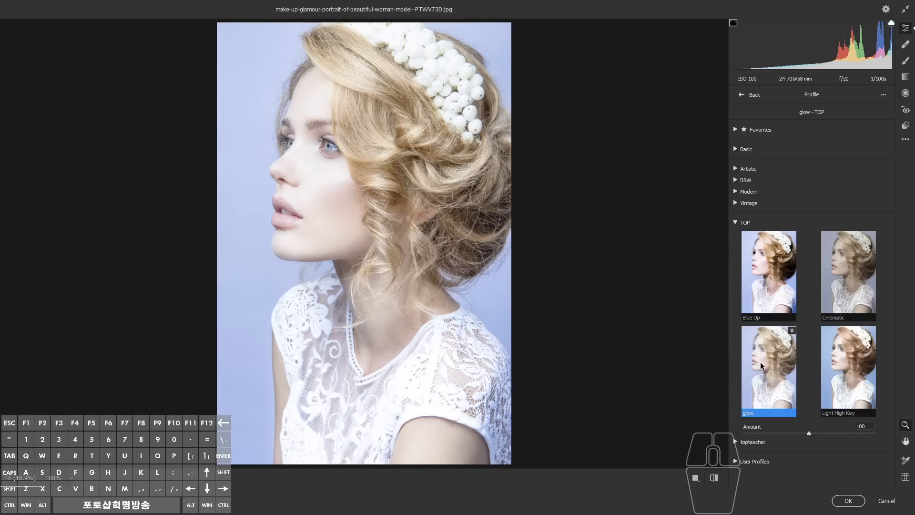
double_click(759, 361)
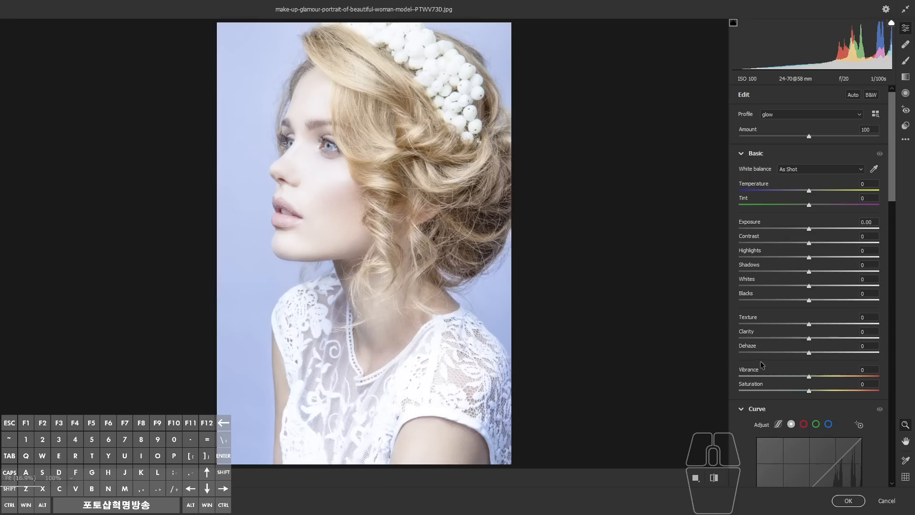
left_click(789, 120)
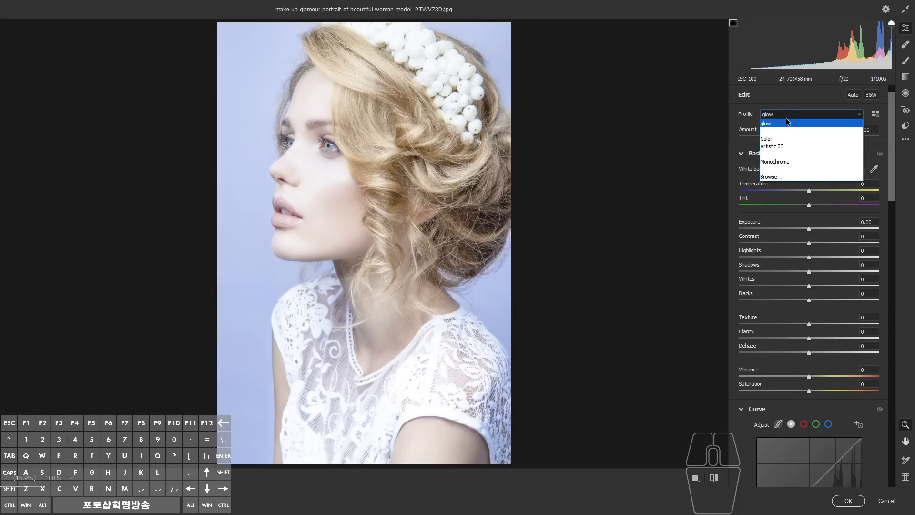
left_click(785, 119)
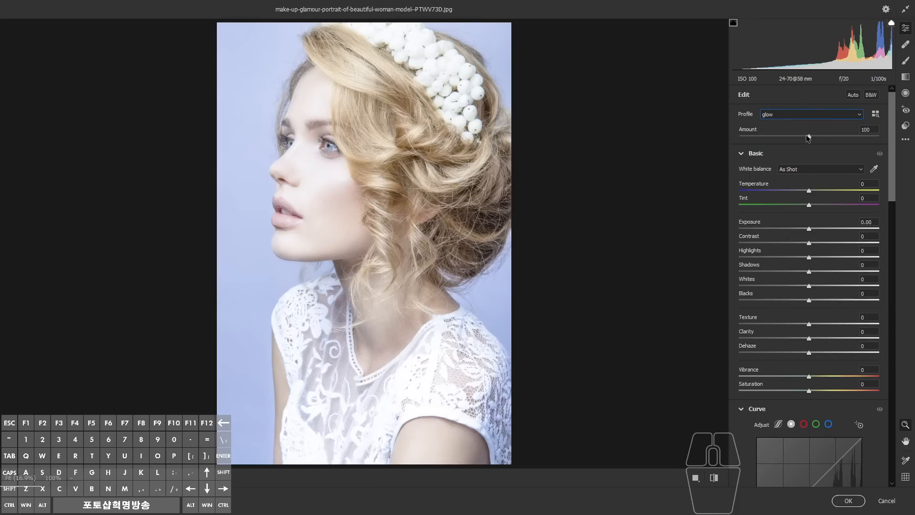
Step: Try the glow profile at Amount 0, set Exposure to -0.05, and raise the profile Amount to 95
left_click_drag(807, 136, 699, 139)
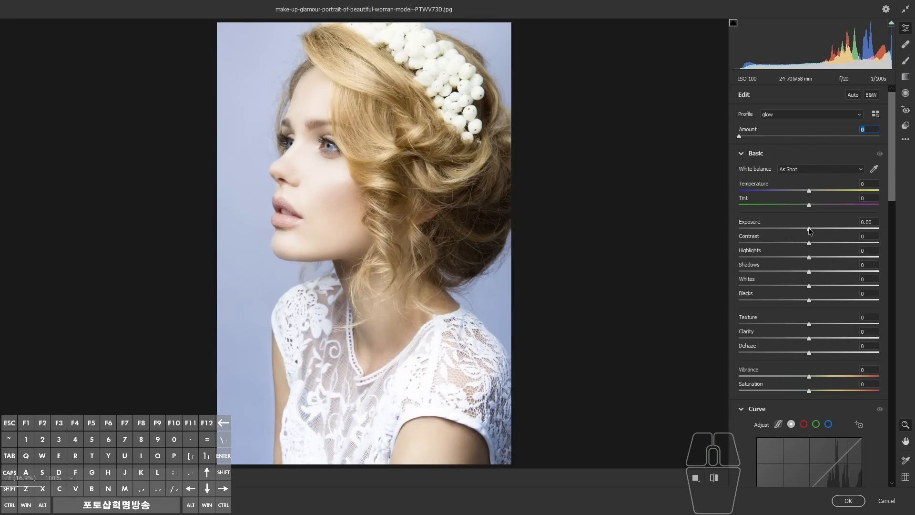
mouse_move(809, 229)
left_mouse_down()
mouse_move(788, 228)
mouse_move(808, 229)
left_mouse_up()
left_click(739, 138)
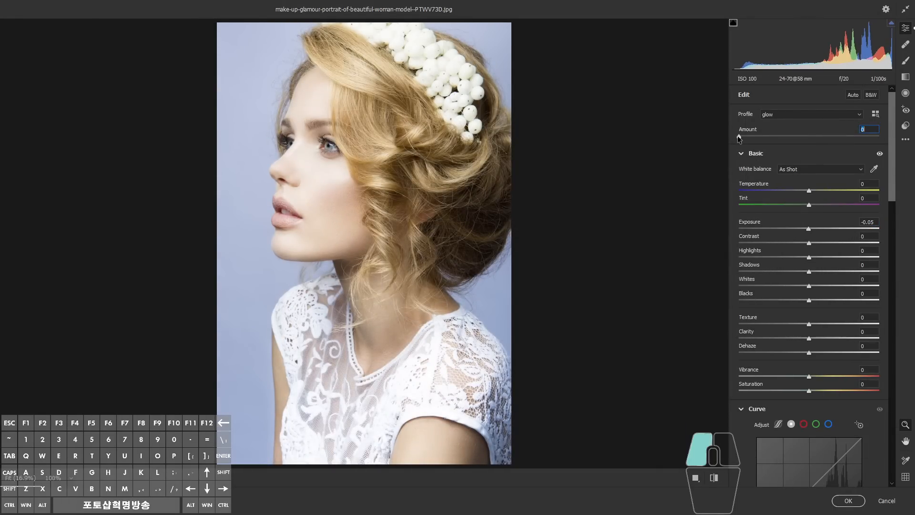
left_click_drag(739, 138, 802, 136)
left_click(777, 115)
left_click(778, 115)
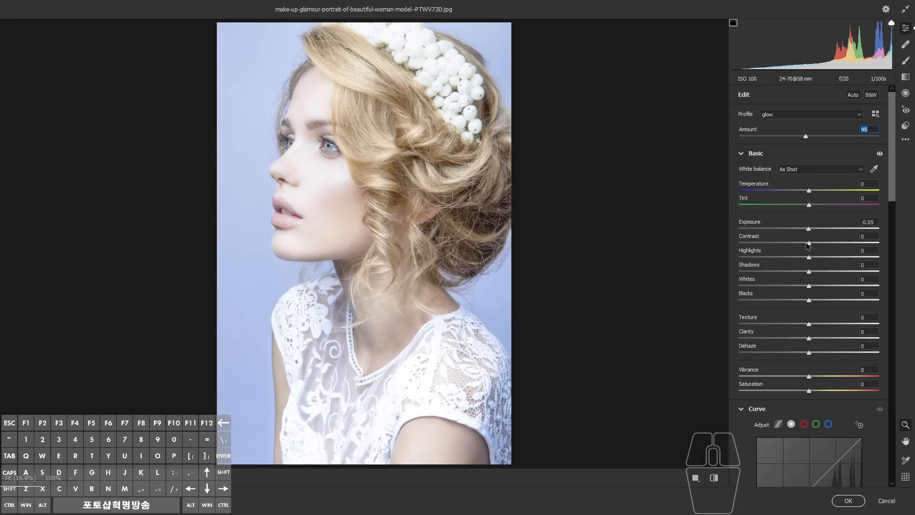
Step: Set Contrast to +51, Highlights to -3, Shadows to -58 and Whites to +37
left_click_drag(807, 243, 768, 270)
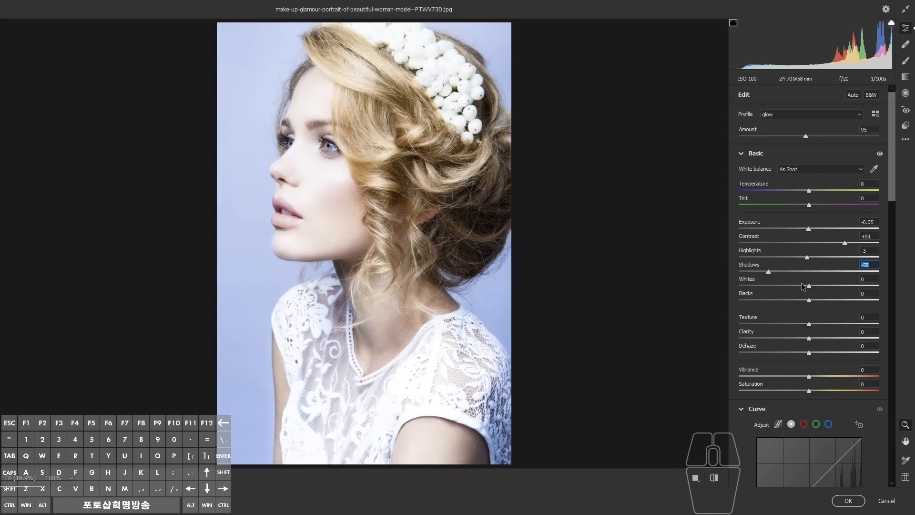
mouse_move(817, 287)
left_mouse_down()
mouse_move(847, 286)
mouse_move(834, 284)
left_mouse_up()
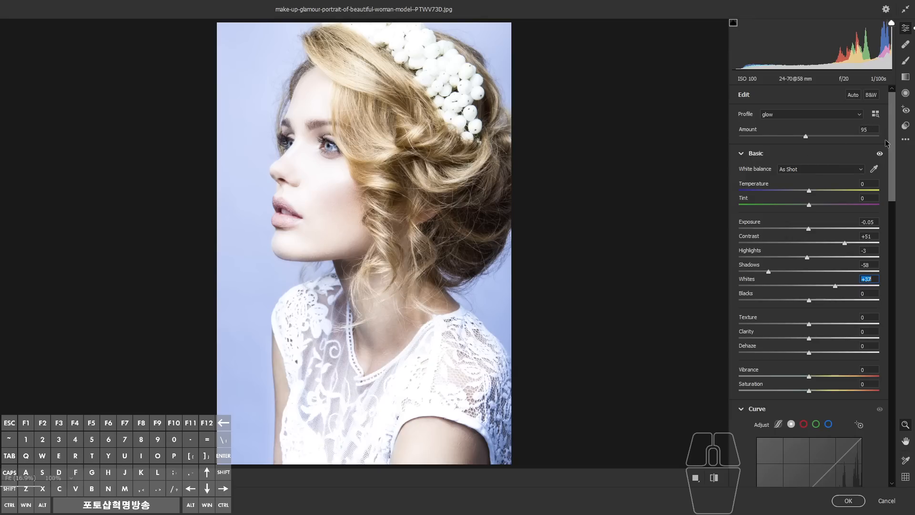
Step: Reset all Camera Raw edits to default and display the available presets
left_click(905, 139)
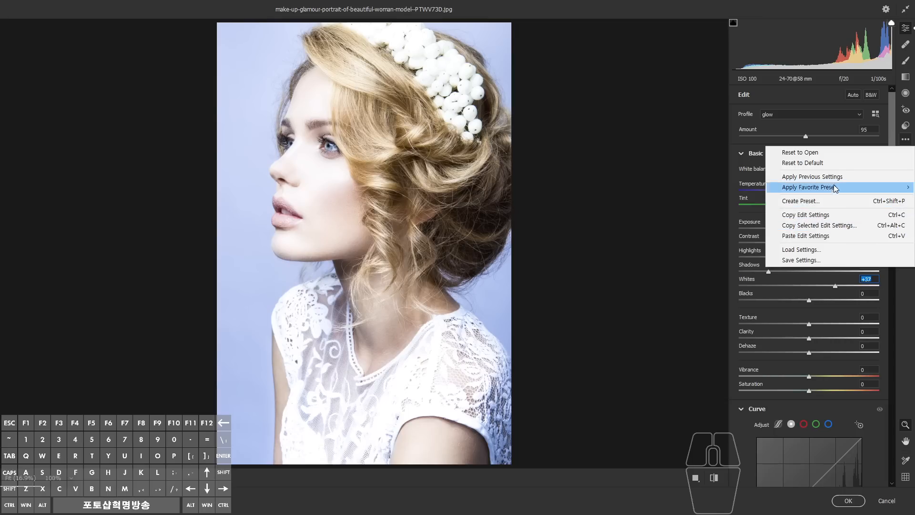
left_click(832, 164)
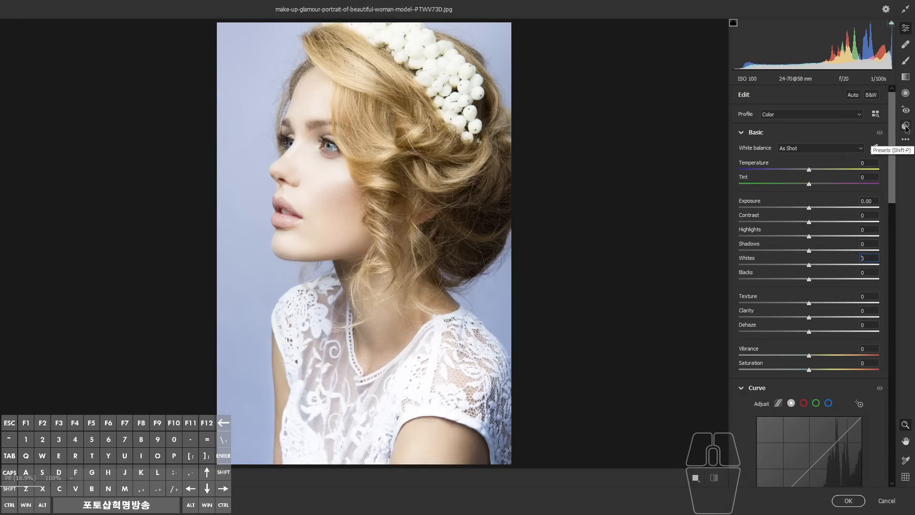
left_click(906, 126)
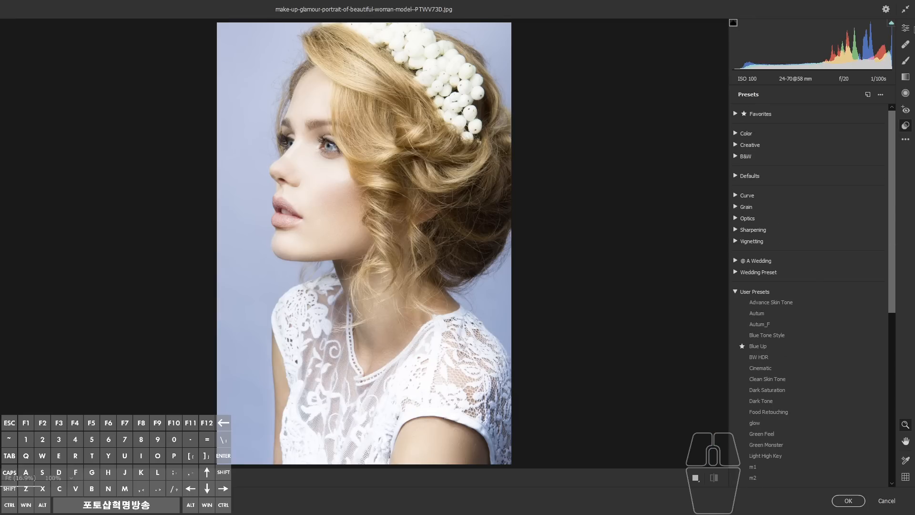
Step: Set Temperature to -22, Tint to -20, Exposure to -0.05, Contrast to -33 and Shadows to +18
left_click(906, 29)
left_click(794, 169)
left_click_drag(808, 183, 795, 184)
left_click_drag(809, 208, 823, 208)
mouse_move(809, 222)
left_mouse_down()
mouse_move(822, 220)
mouse_move(785, 221)
mouse_move(808, 208)
left_mouse_up()
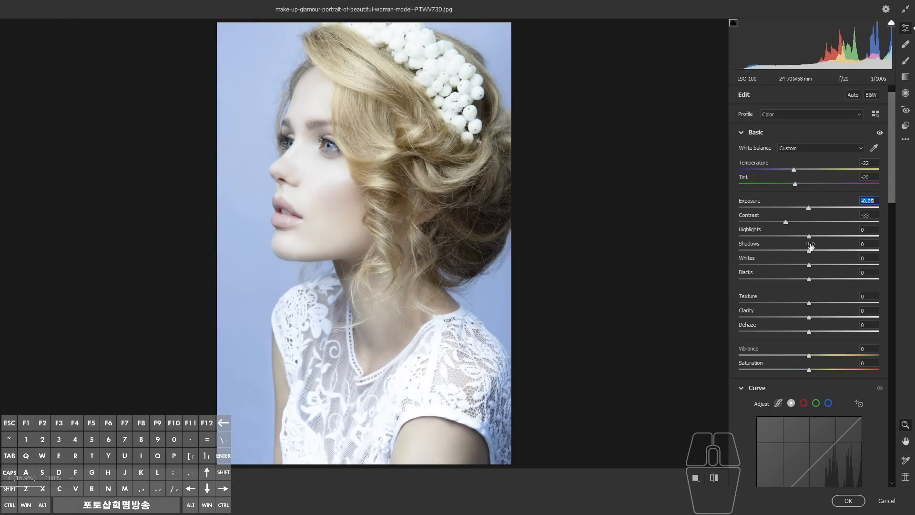
left_click_drag(809, 251, 821, 250)
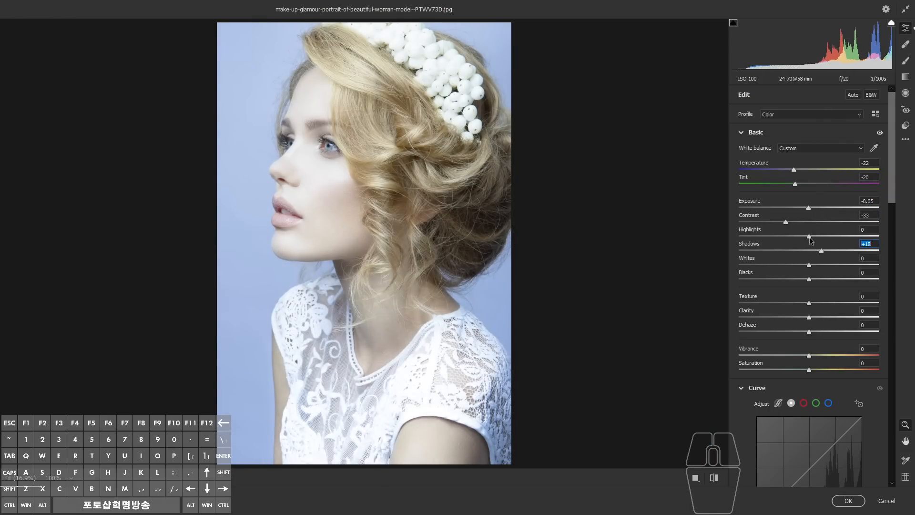
Step: Review the name, group and included settings offered for a new preset, and cancel without creating it
left_click(905, 127)
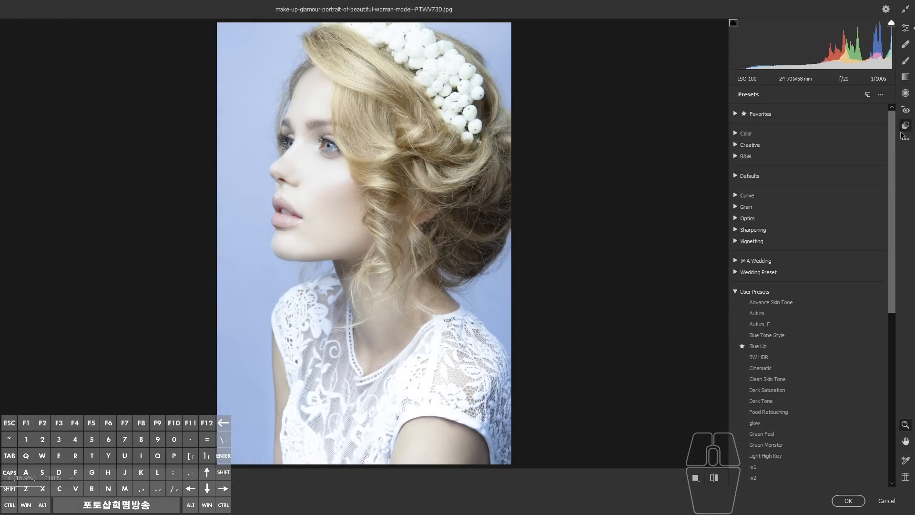
left_click(868, 94)
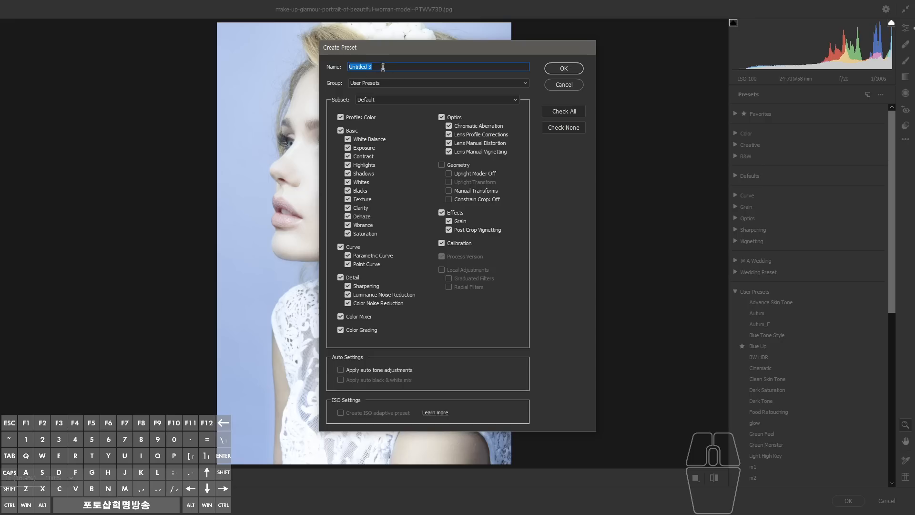
left_click_drag(373, 67, 329, 70)
left_click(383, 83)
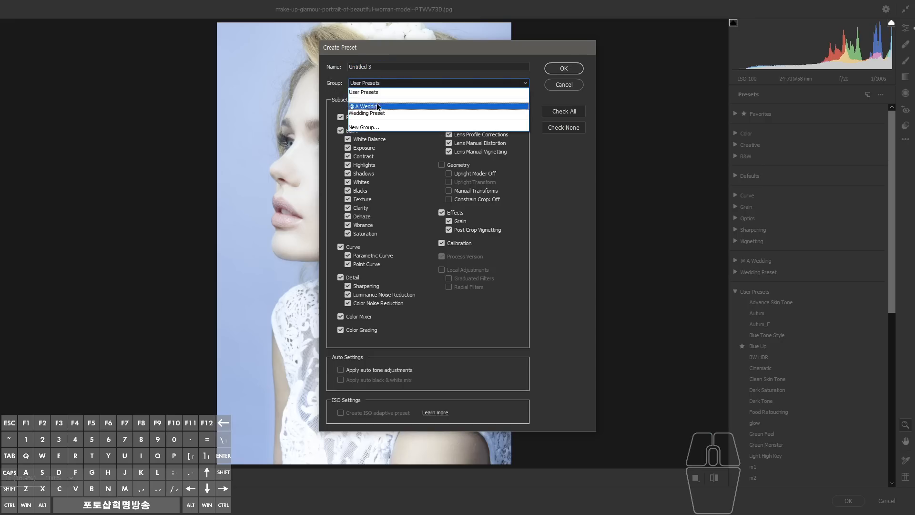
left_click(381, 90)
left_click_drag(381, 67, 317, 87)
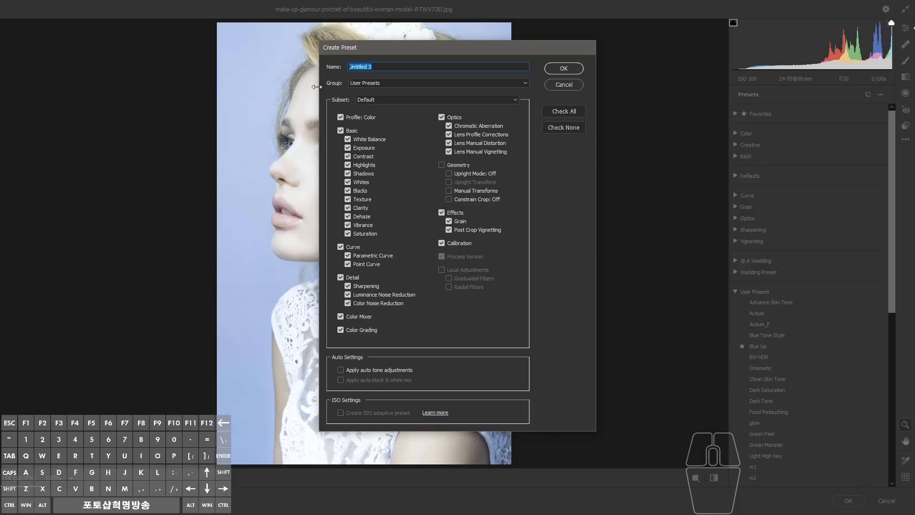
left_click_drag(406, 54, 316, 88)
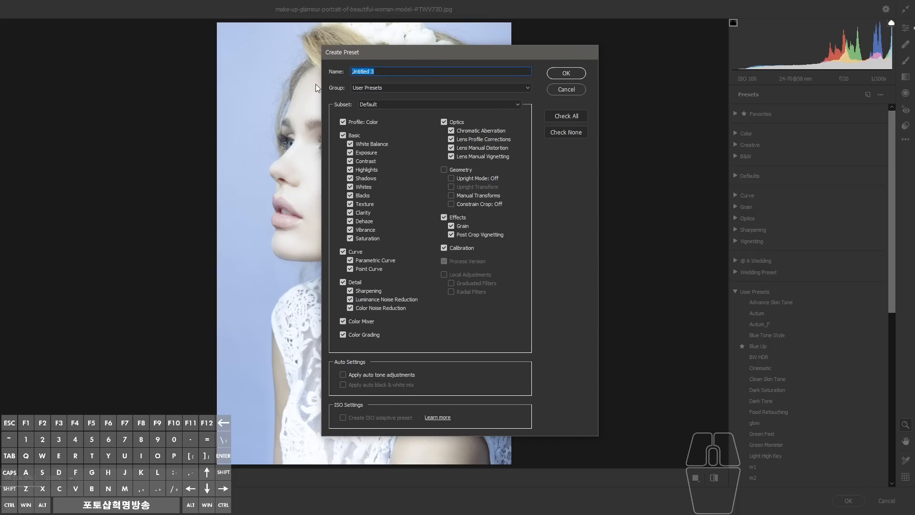
left_click(564, 91)
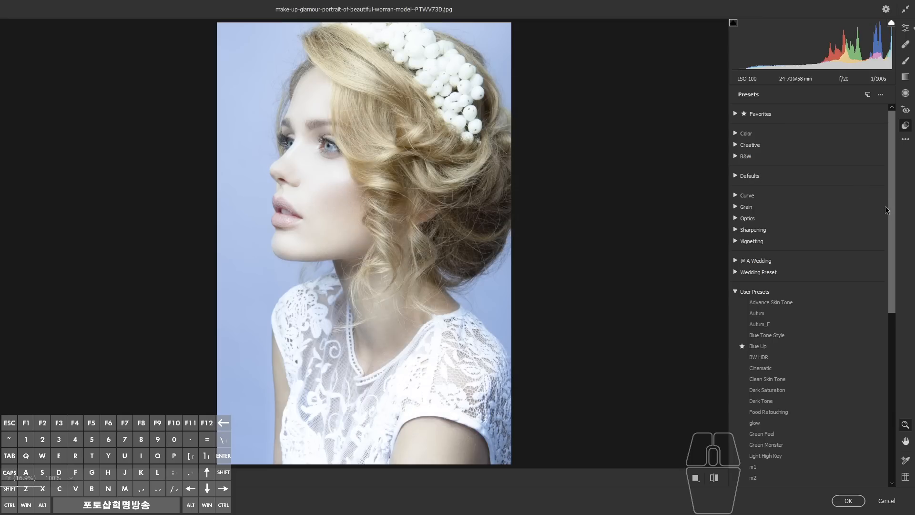
Step: Try the user presets Blue Up, BW HDR, Cinematic and glow on the portrait one after another
scroll(879, 257, "down", 5)
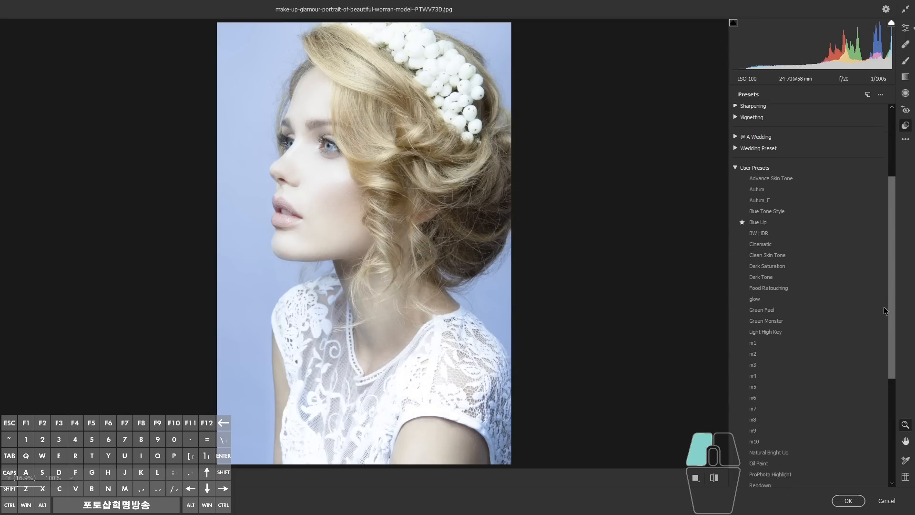
left_click(764, 177)
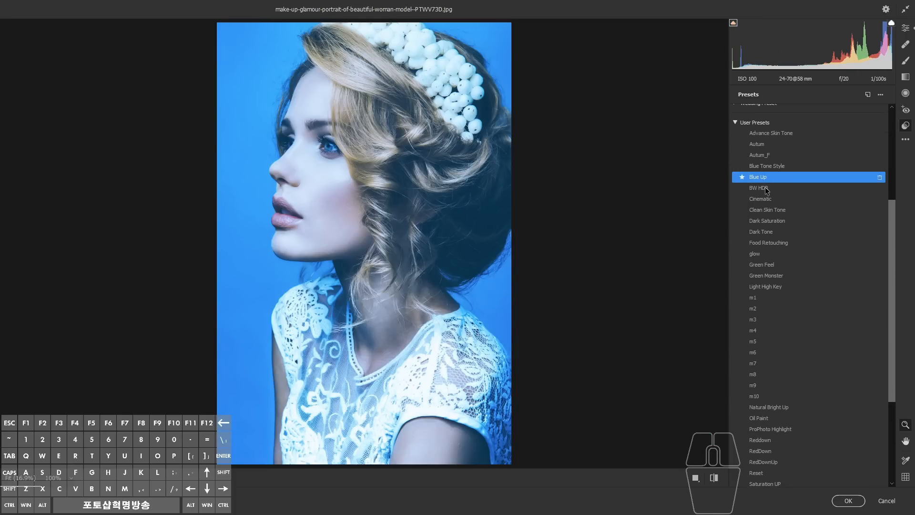
left_click(765, 187)
left_click(763, 200)
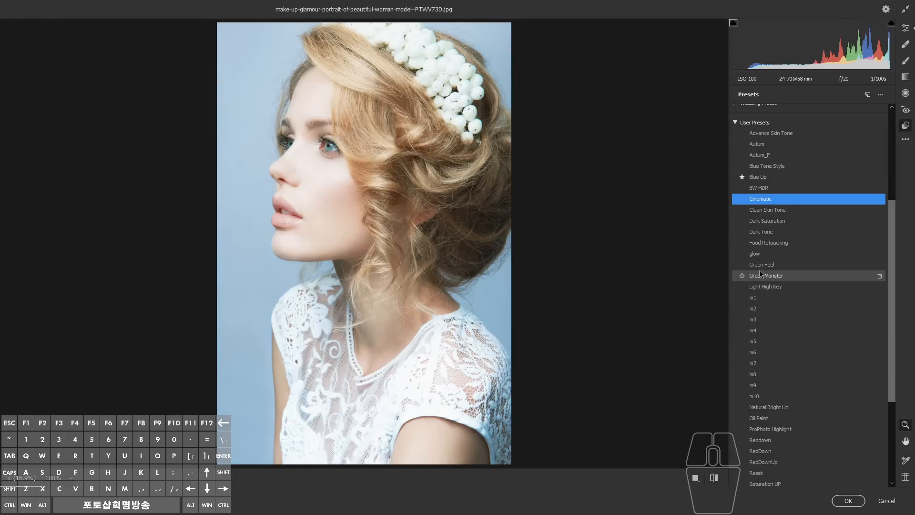
left_click(759, 255)
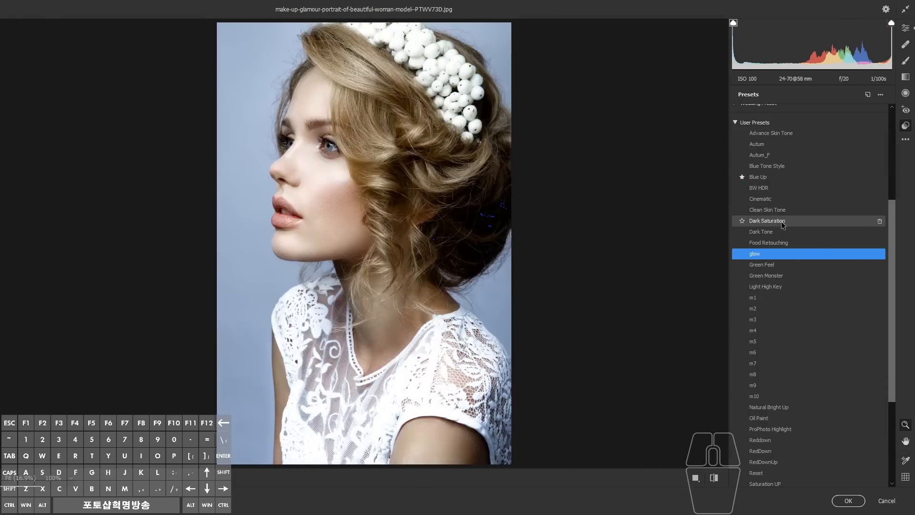
Step: Check the highlight clipping warning on the portrait, turn it off, and try the Green Feel preset
left_click(891, 23)
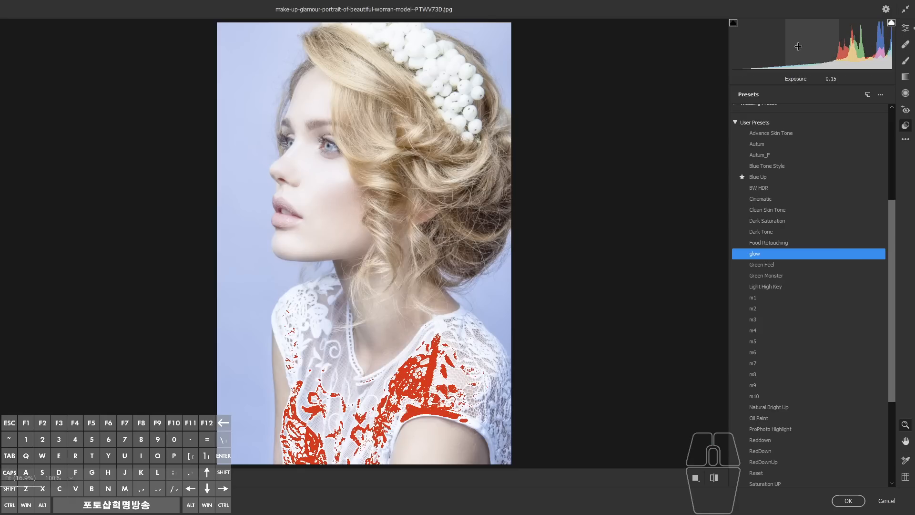
left_click(891, 23)
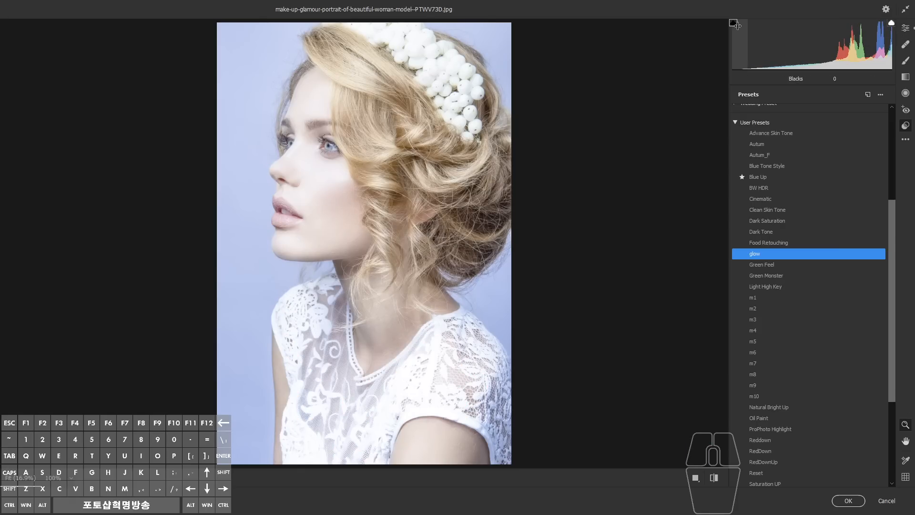
left_click(784, 265)
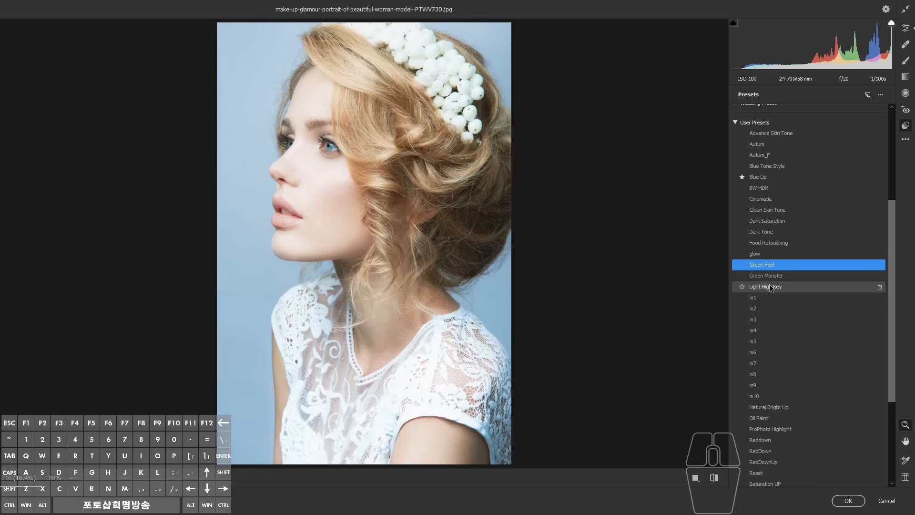
scroll(782, 257, "up", 5)
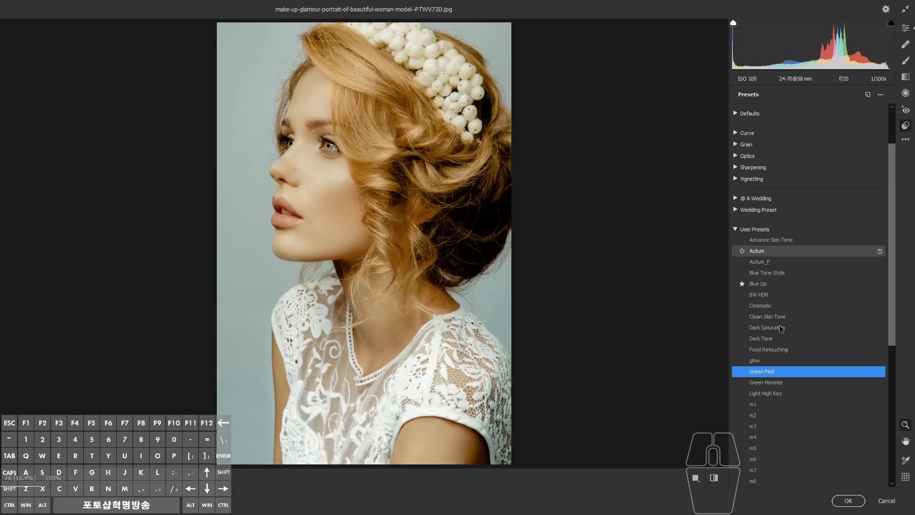
Step: Apply the glow user preset, return to the edit settings and set Exposure to +0.25
left_click(775, 362)
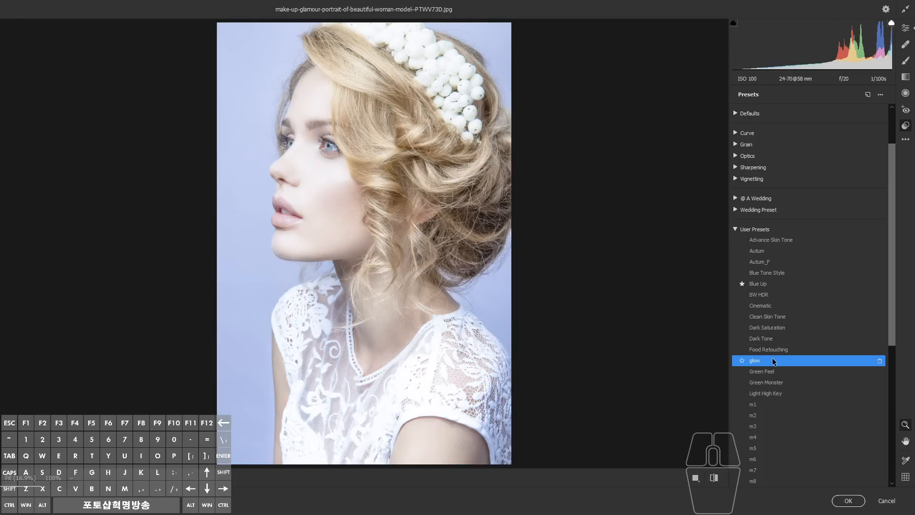
left_click(906, 30)
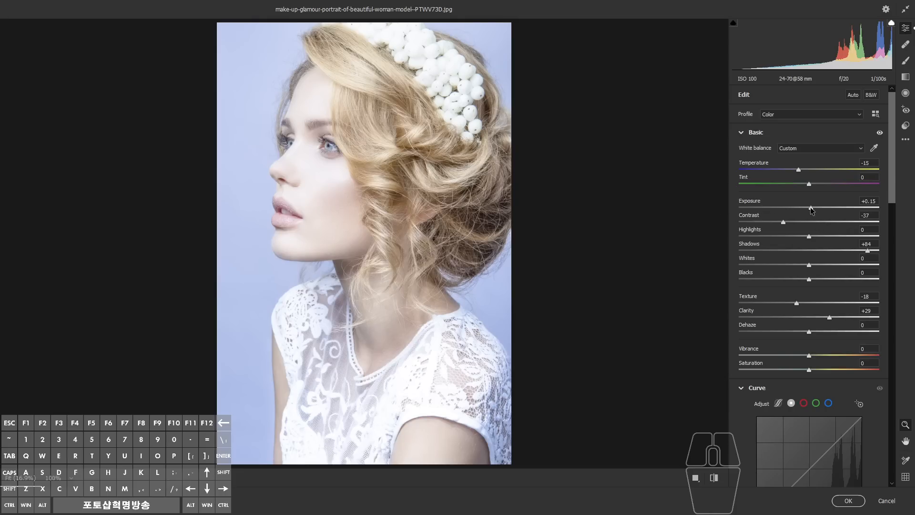
mouse_move(811, 207)
left_mouse_down()
mouse_move(799, 208)
mouse_move(812, 208)
left_mouse_up()
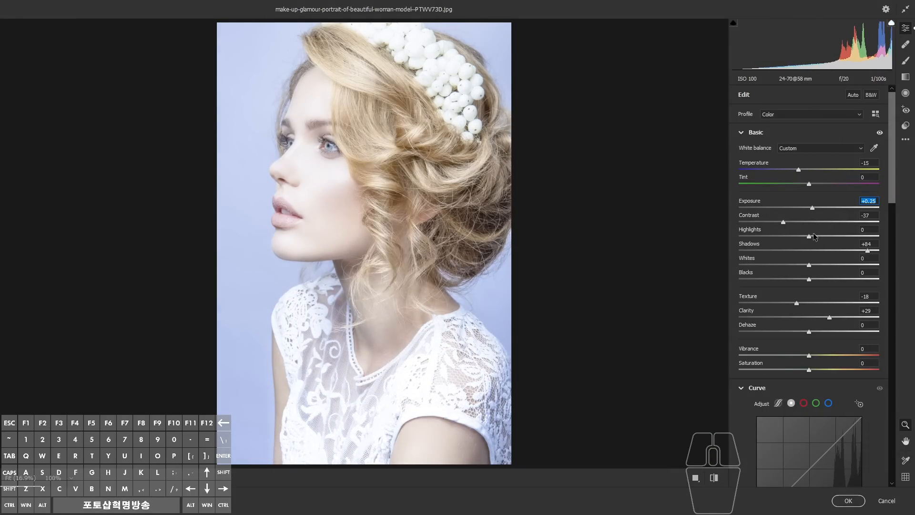
key("alt+z")
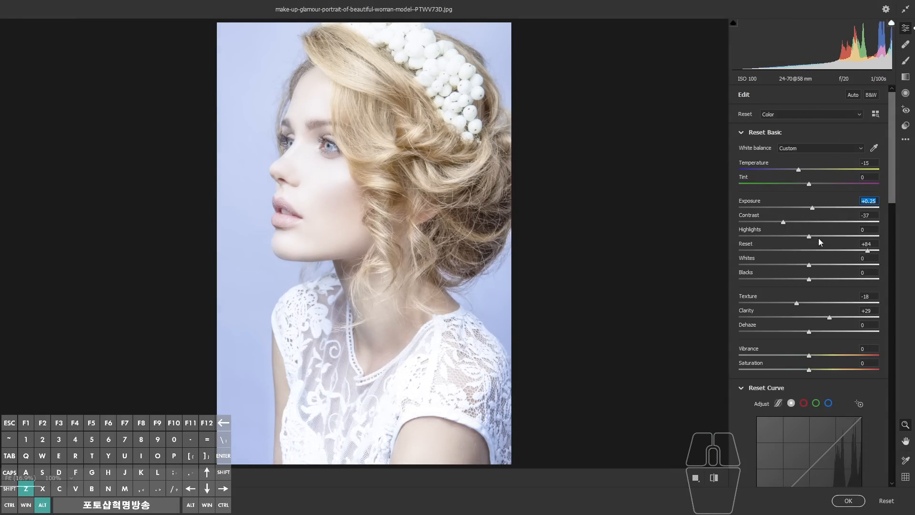
mouse_move(762, 161)
left_mouse_down()
mouse_move(835, 154)
mouse_move(713, 350)
mouse_move(782, 151)
mouse_move(777, 276)
left_mouse_up()
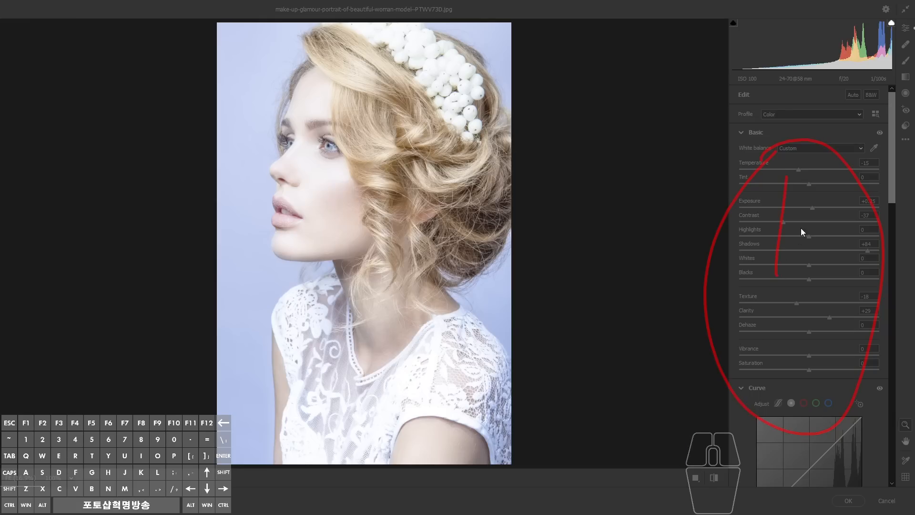
mouse_move(756, 195)
left_mouse_down()
mouse_move(766, 274)
mouse_move(820, 210)
left_mouse_up()
mouse_move(751, 275)
left_mouse_down()
mouse_move(838, 279)
mouse_move(829, 286)
left_mouse_up()
mouse_move(509, 241)
left_mouse_down()
mouse_move(694, 223)
mouse_move(699, 252)
left_mouse_up()
left_click_drag(533, 213, 513, 237)
mouse_move(666, 194)
left_mouse_down()
mouse_move(669, 221)
mouse_move(684, 218)
left_mouse_up()
left_click_drag(699, 198, 698, 198)
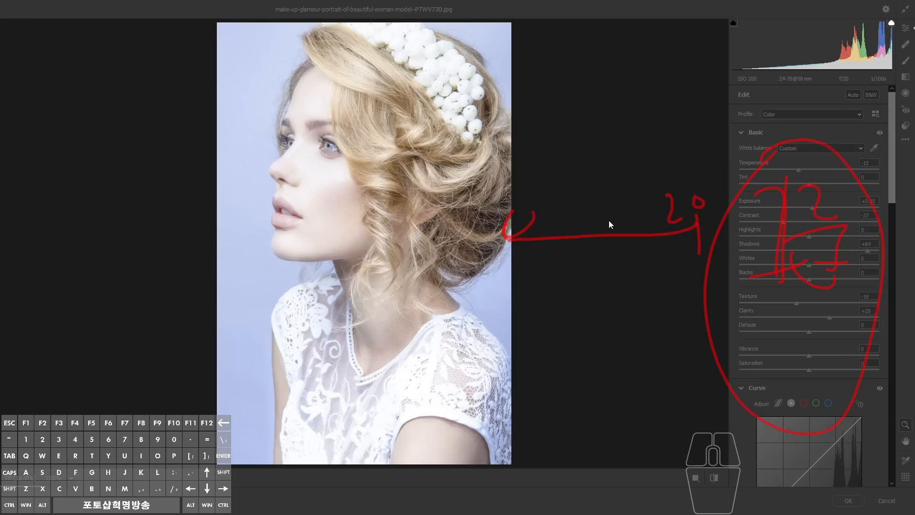
mouse_move(601, 220)
left_mouse_down()
mouse_move(497, 230)
mouse_move(735, 228)
left_mouse_up()
key("alt+z")
Step: Set Exposure to -0.05, Highlights to -5 and Whites to +1
left_click(872, 201)
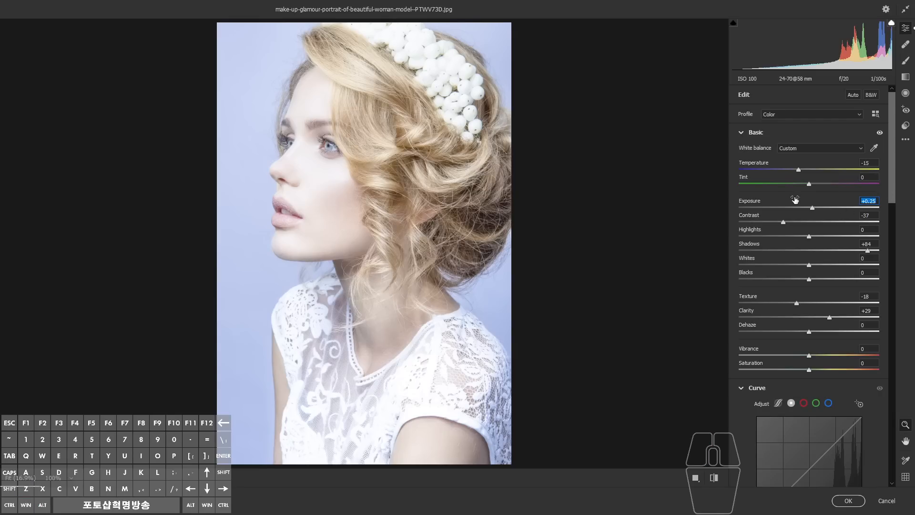
mouse_move(812, 207)
left_mouse_down()
mouse_move(800, 207)
mouse_move(809, 207)
left_mouse_up()
left_click_drag(809, 236, 811, 268)
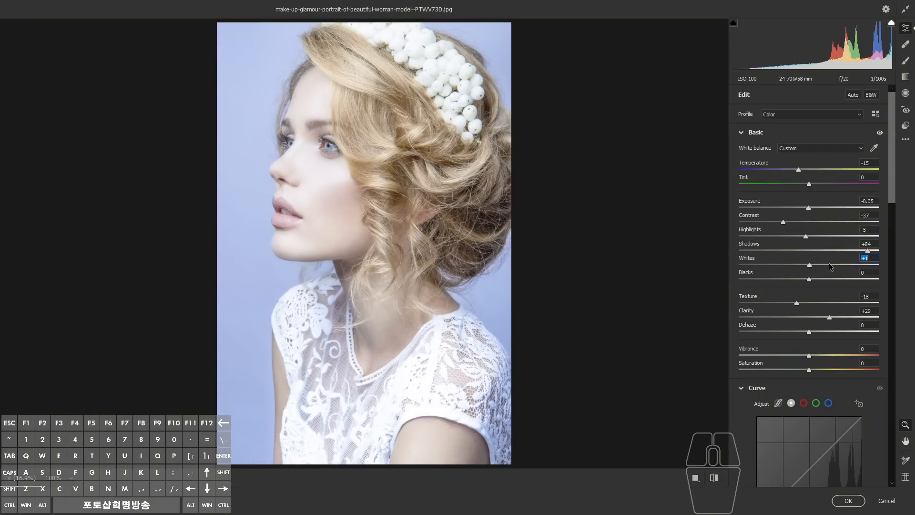
Step: Reset all Camera Raw edits to default and apply the glow preset from the user presets
left_click(905, 139)
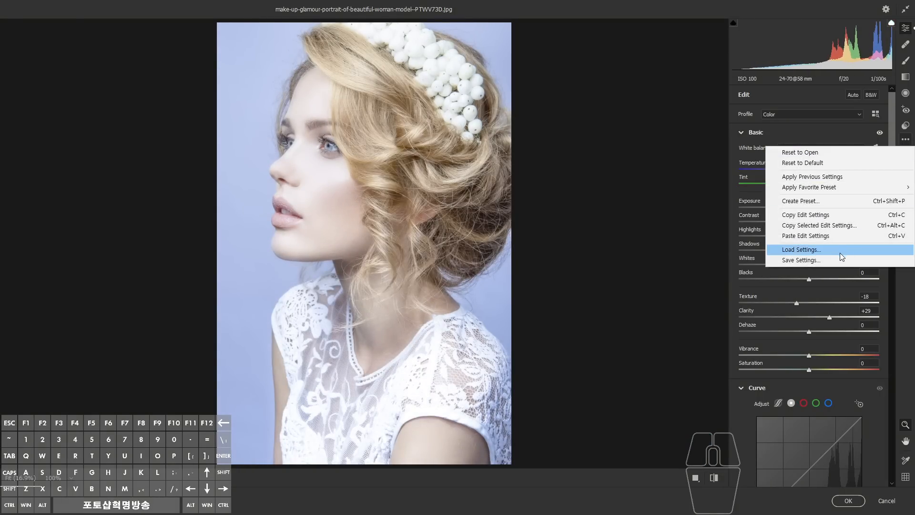
left_click(825, 163)
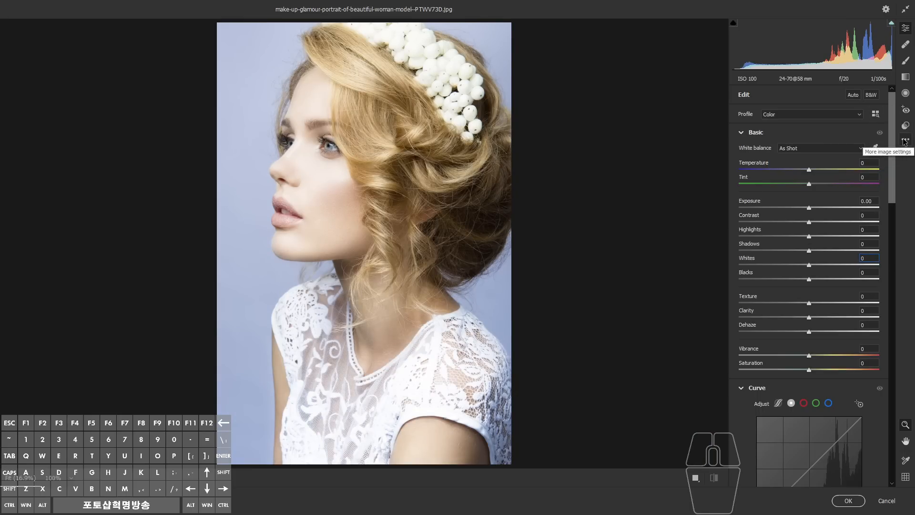
left_click(906, 125)
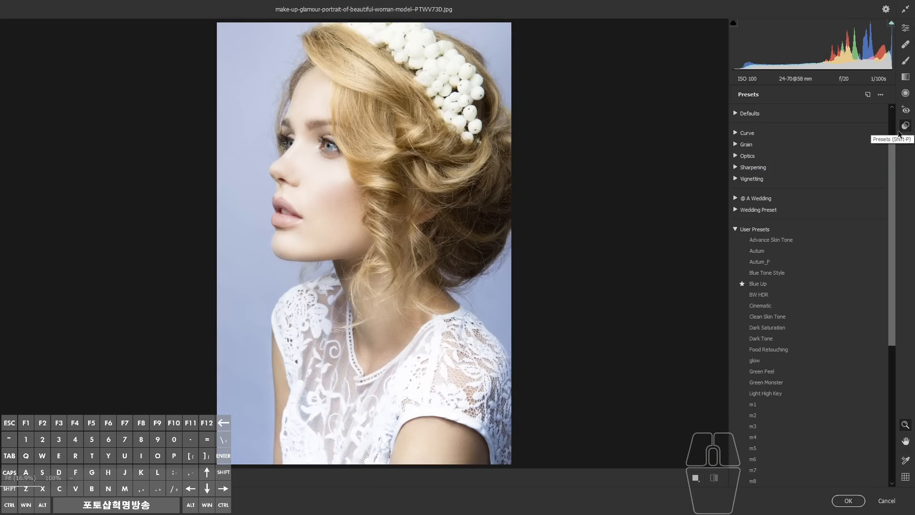
scroll(775, 251, "down", 2)
left_click(762, 303)
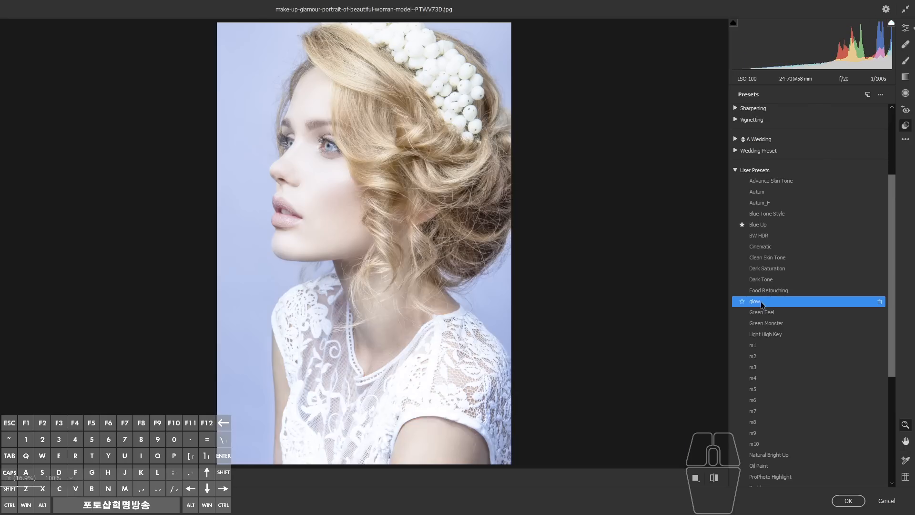
key("alt")
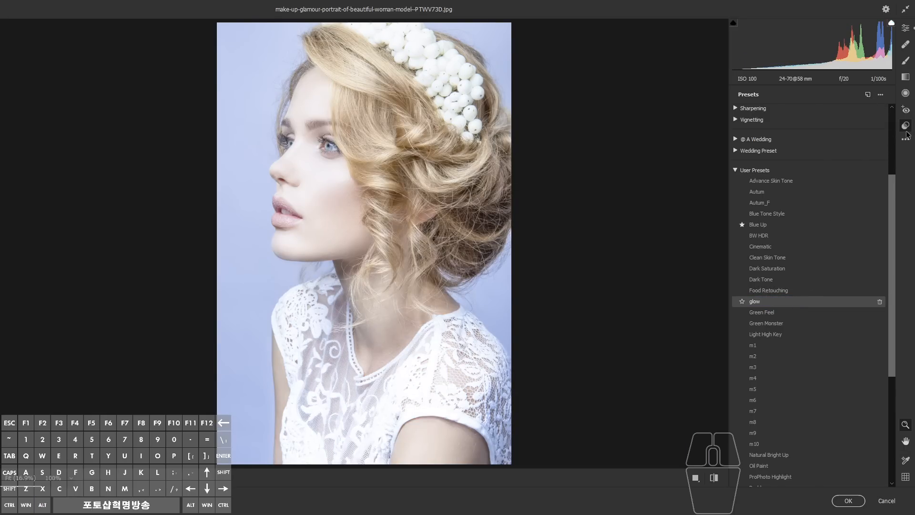
left_click(867, 94)
key("Escape")
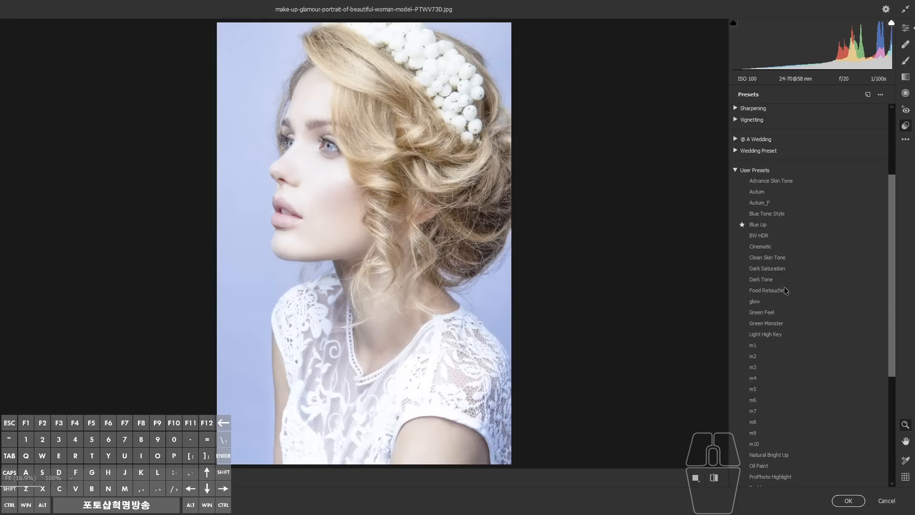
Step: Reapply the glow user preset and start creating a new profile from its settings
left_click(766, 303)
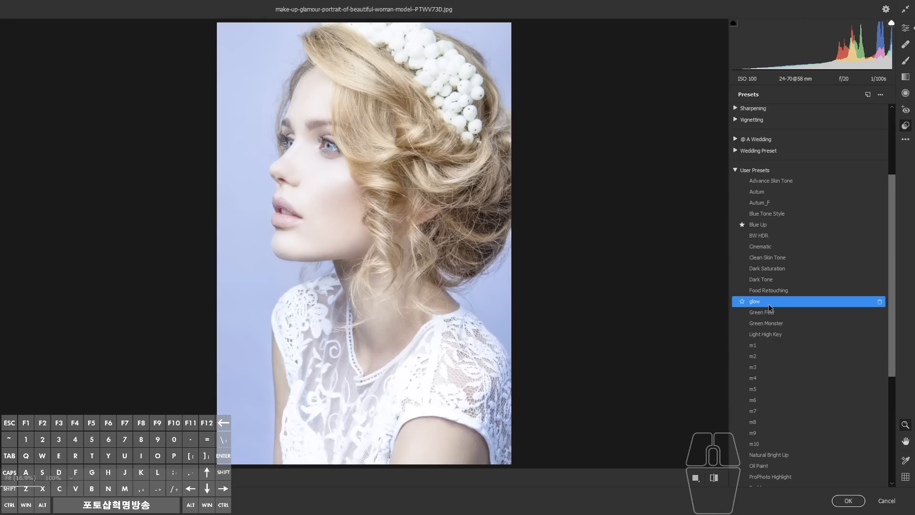
key("alt")
left_click(868, 95, "alt")
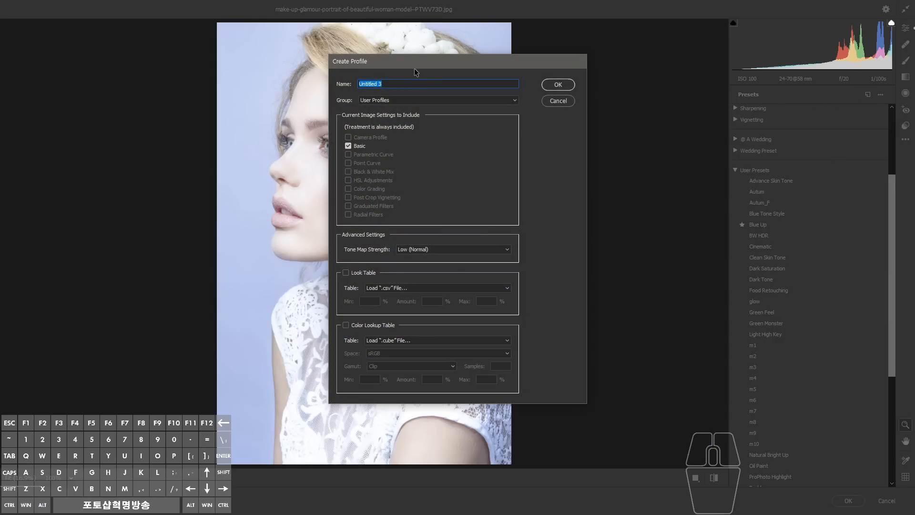
Step: Name the new profile Test and keep it in the User Profiles group
left_click(431, 100)
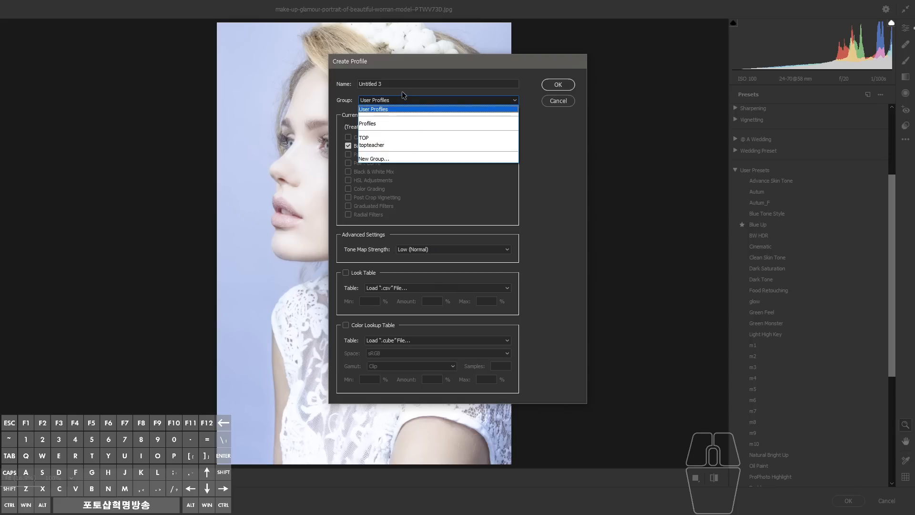
left_click(405, 110)
left_click_drag(390, 84, 330, 93)
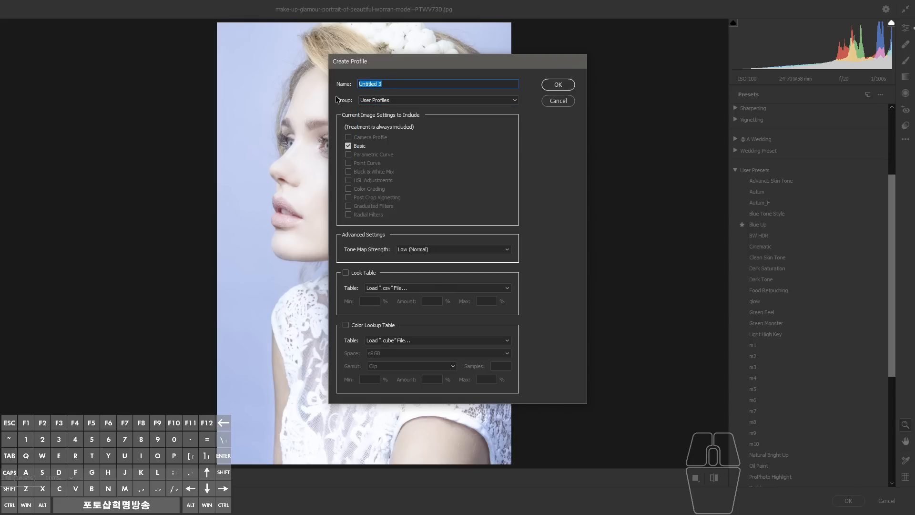
key("shift")
type("Test")
left_click(409, 102)
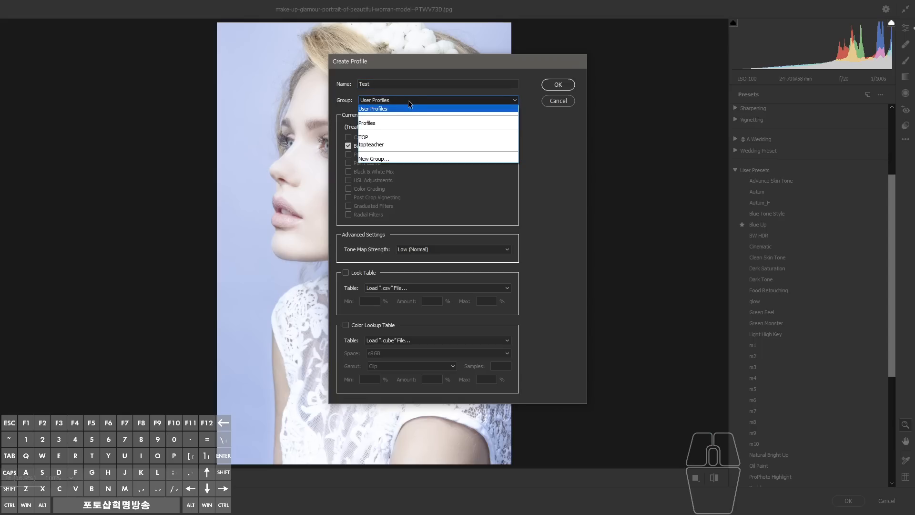
left_click(408, 101)
Step: Save the new profile as Glow in a new profile group called TEST
double_click(372, 84)
key("BackSpace")
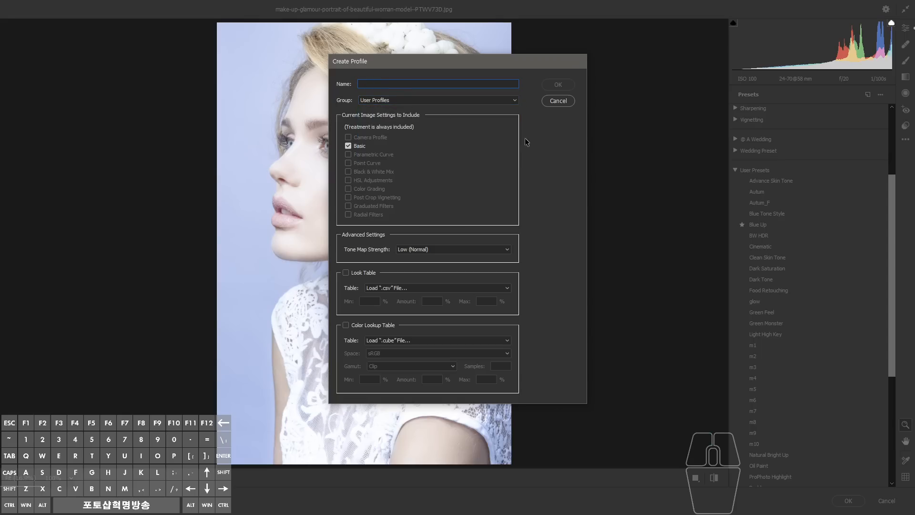
type("Glow")
left_click(402, 100)
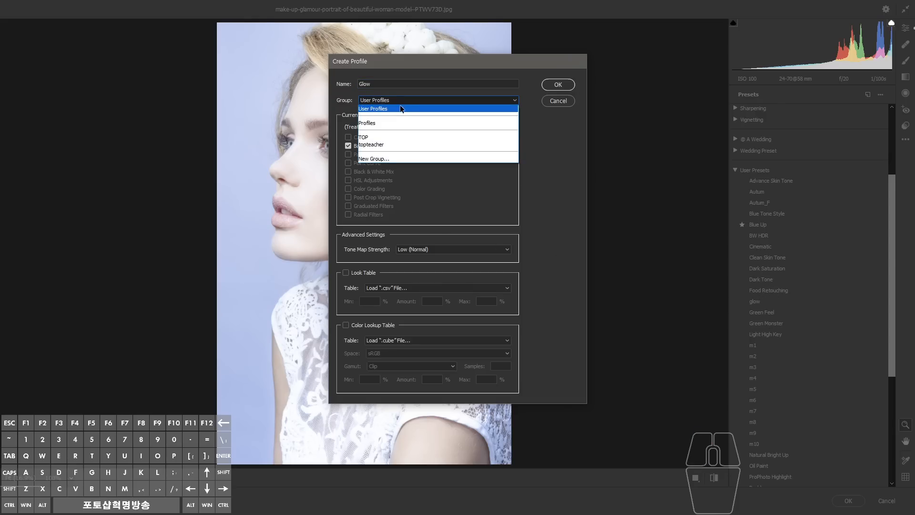
left_click(385, 159)
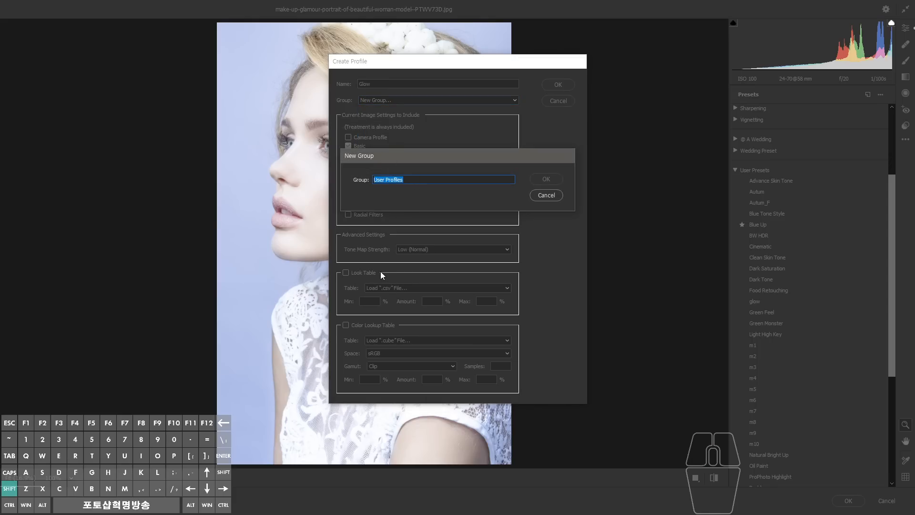
type("TEST")
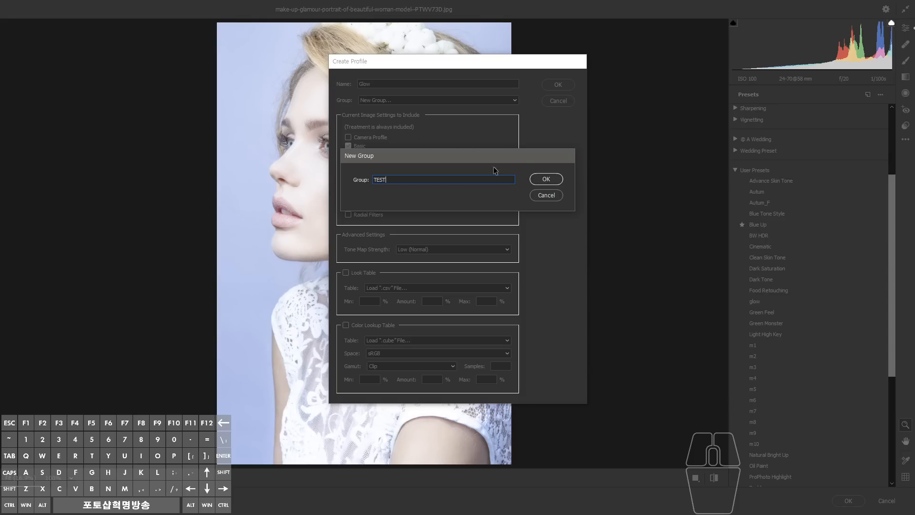
left_click(547, 180)
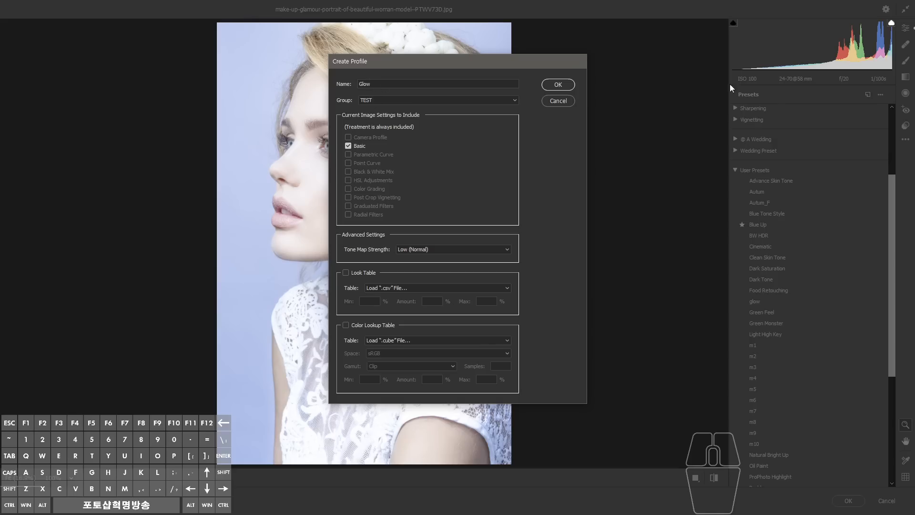
left_click(558, 84)
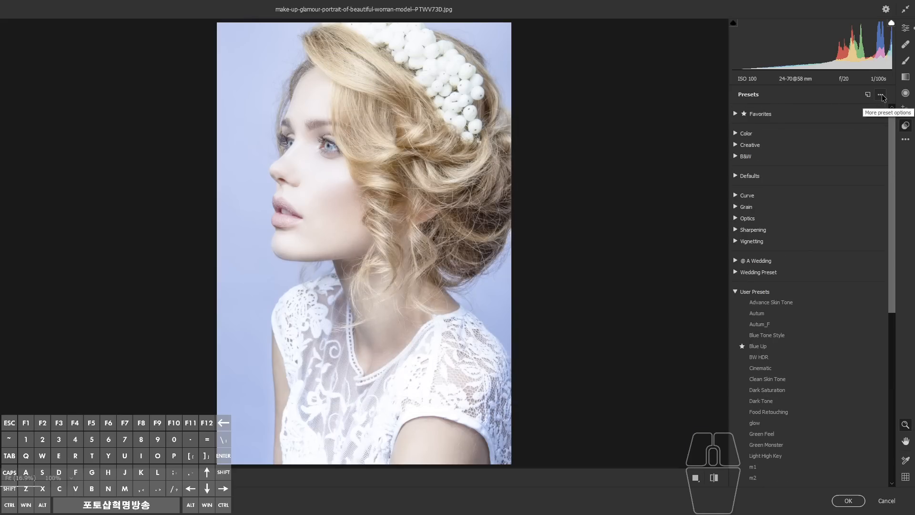
Step: Return to the edit settings, browse the profiles and apply the Glow profile from the TEST group
left_click(882, 95)
left_click(881, 95)
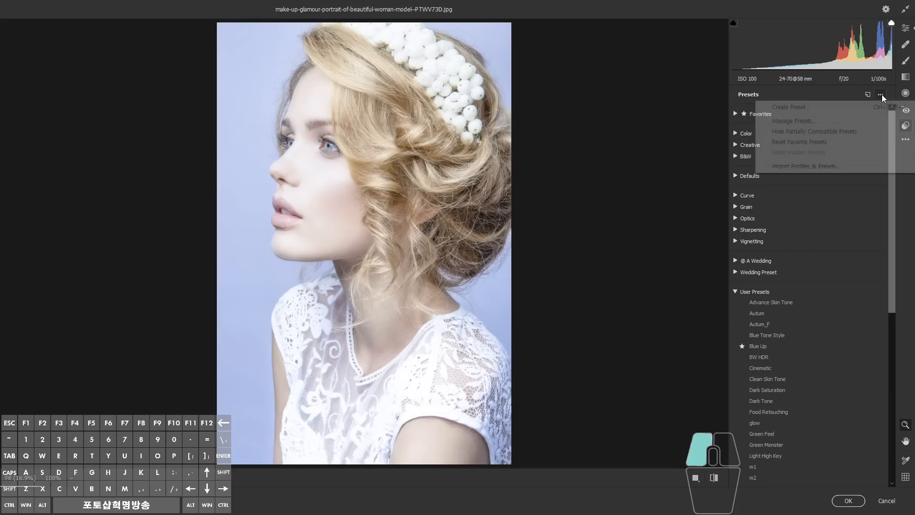
left_click(906, 30)
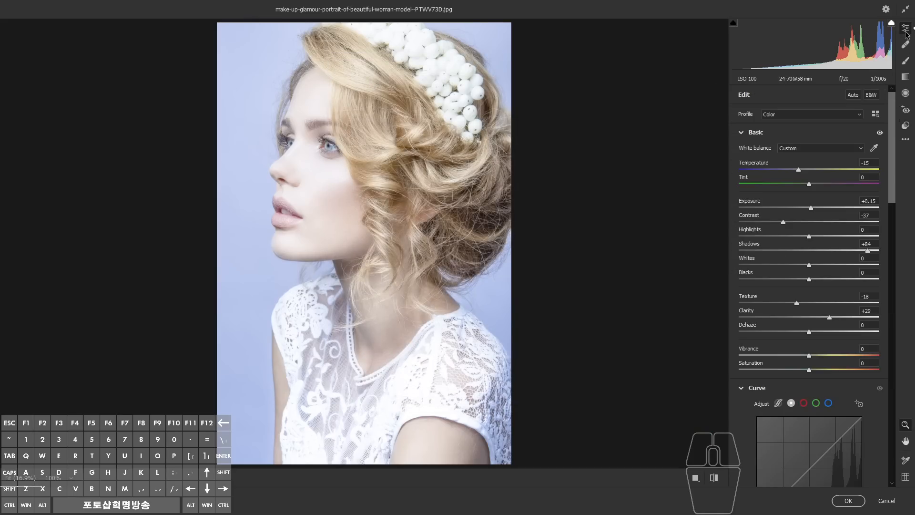
left_click(876, 115)
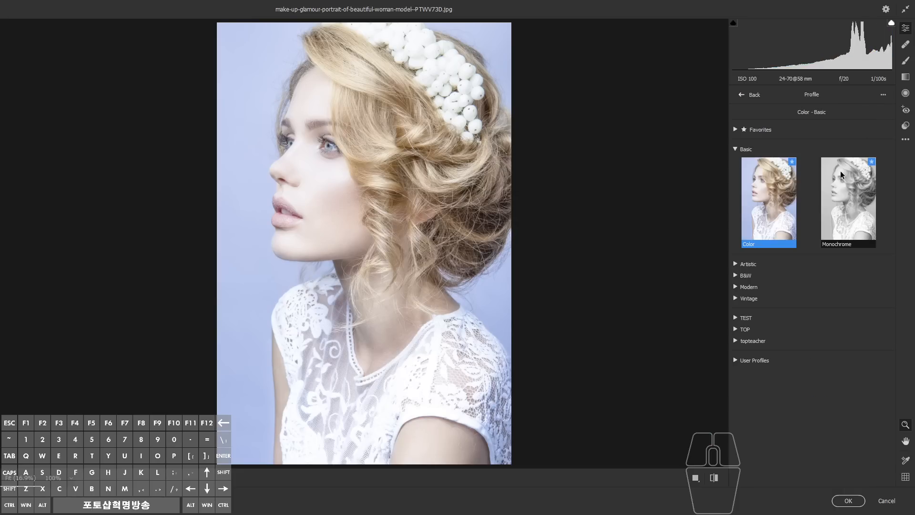
left_click(736, 319)
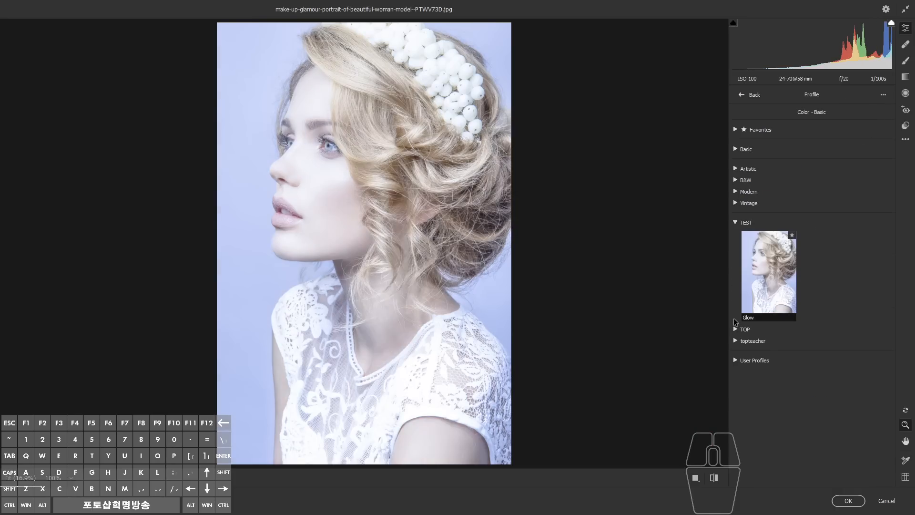
left_click(766, 284)
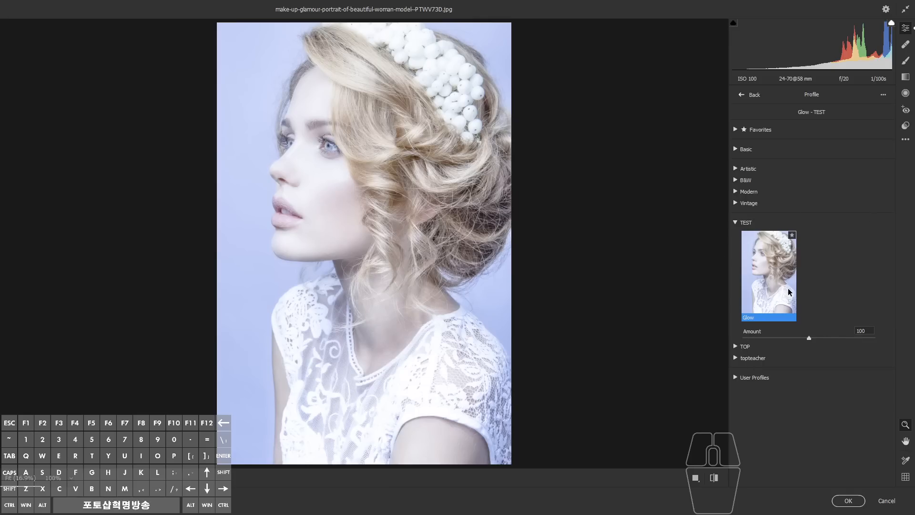
Step: Expand the topteacher profile group and show the before and after versions of the portrait side by side
left_click(737, 223)
left_click(736, 245)
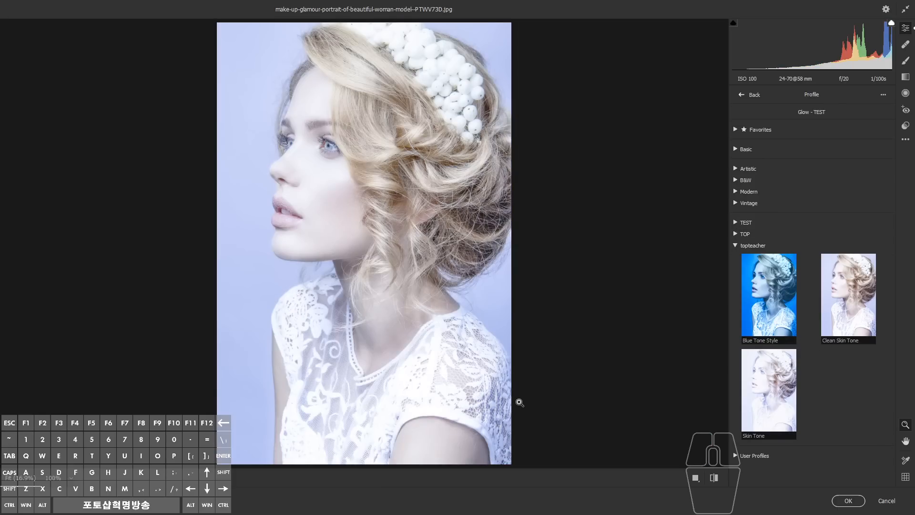
left_click(695, 478)
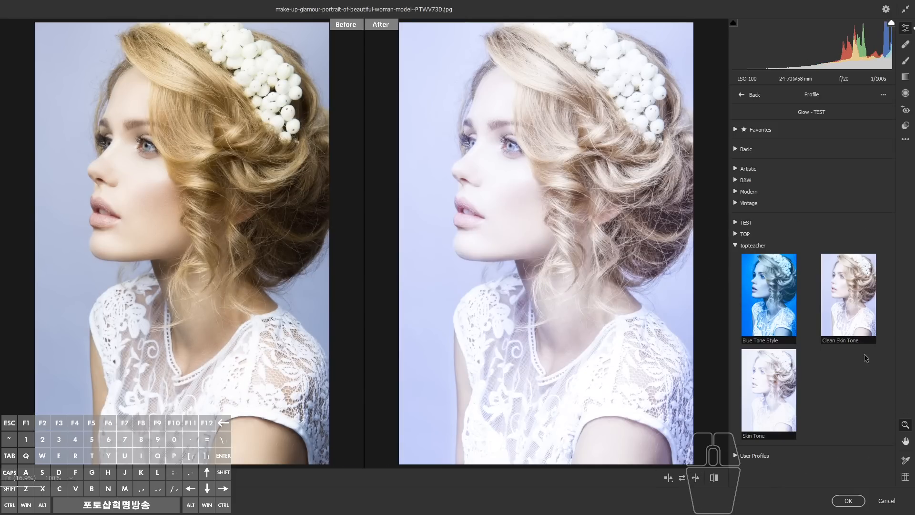
Step: Try the Clean Skin Tone and Blue Tone Style profiles from the topteacher group on the portrait
left_click(853, 313)
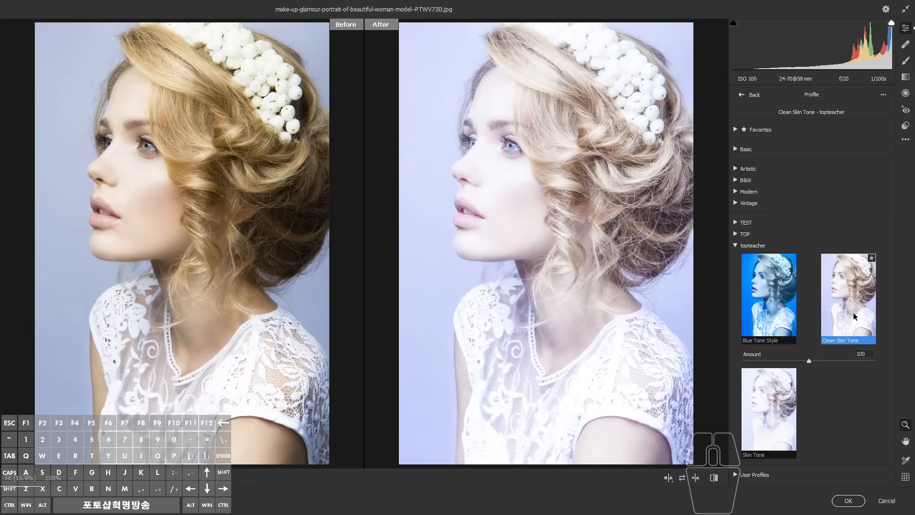
left_click(734, 246)
left_click(734, 245)
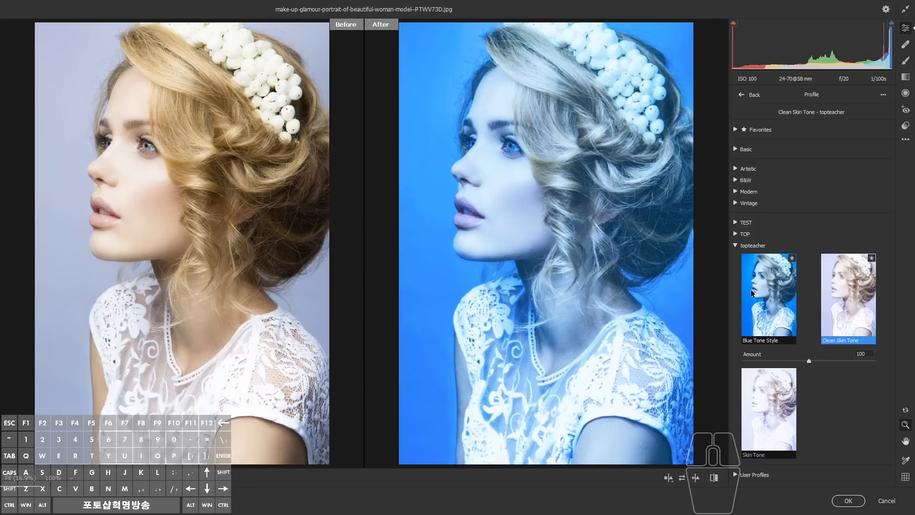
left_click(751, 290)
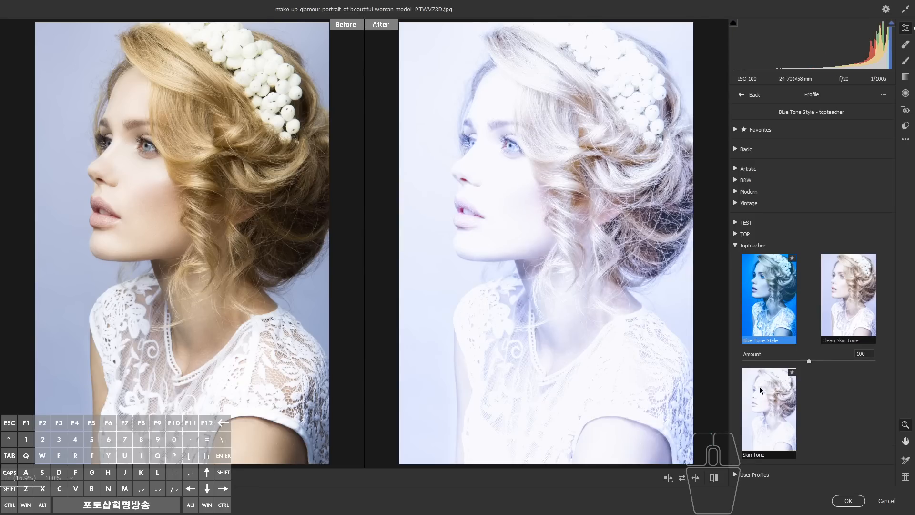
Step: Preview the profiles in the TOP group, apply Glow from the TEST group and return to the edit settings
left_click(735, 245)
left_click(735, 223)
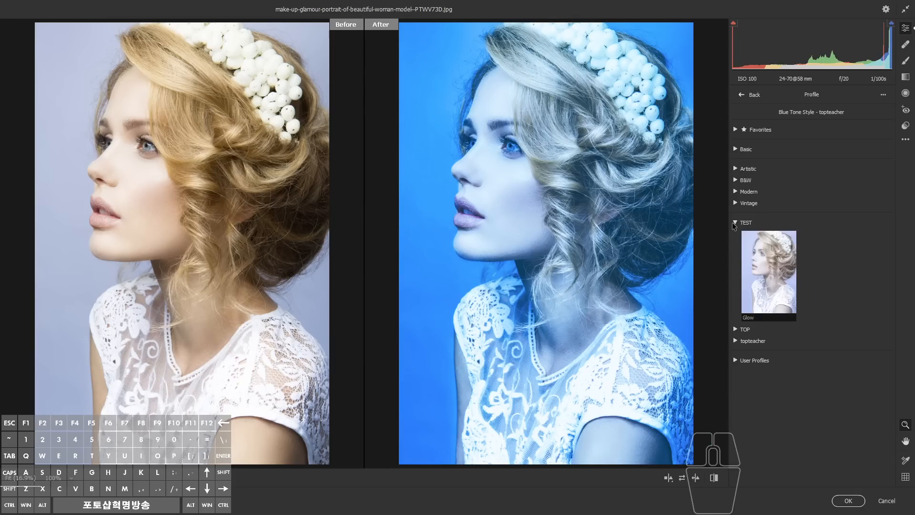
left_click(739, 329)
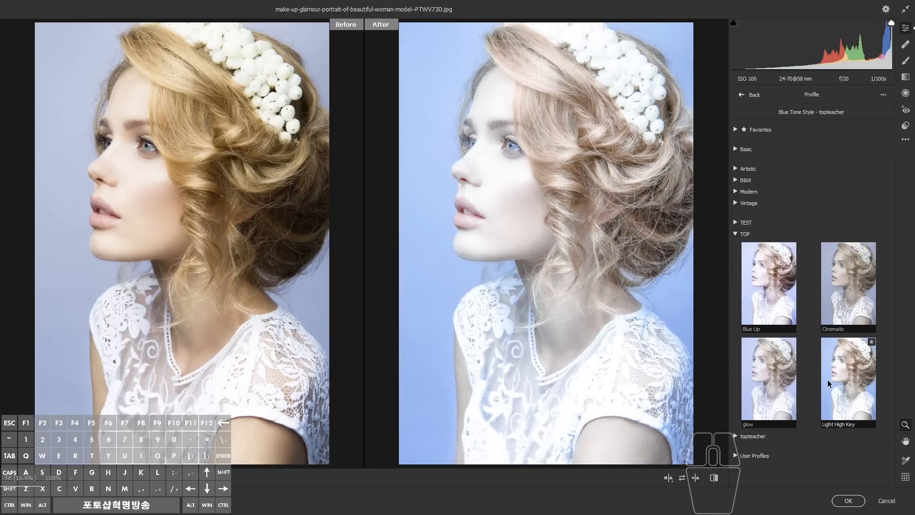
left_click(736, 232)
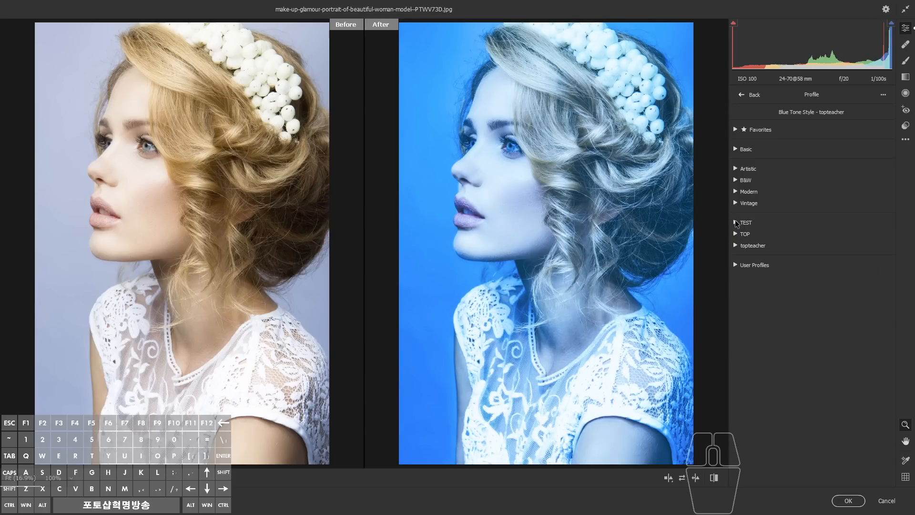
left_click(736, 223)
left_click(765, 261)
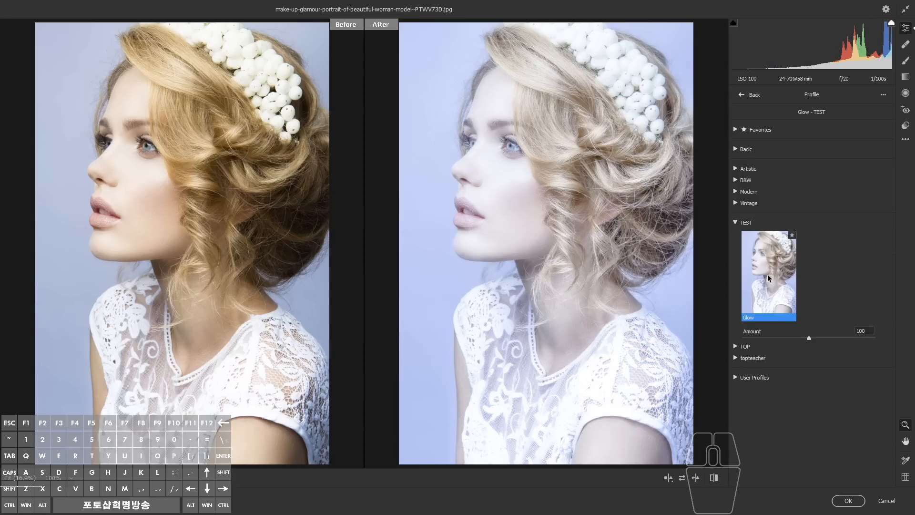
double_click(767, 273)
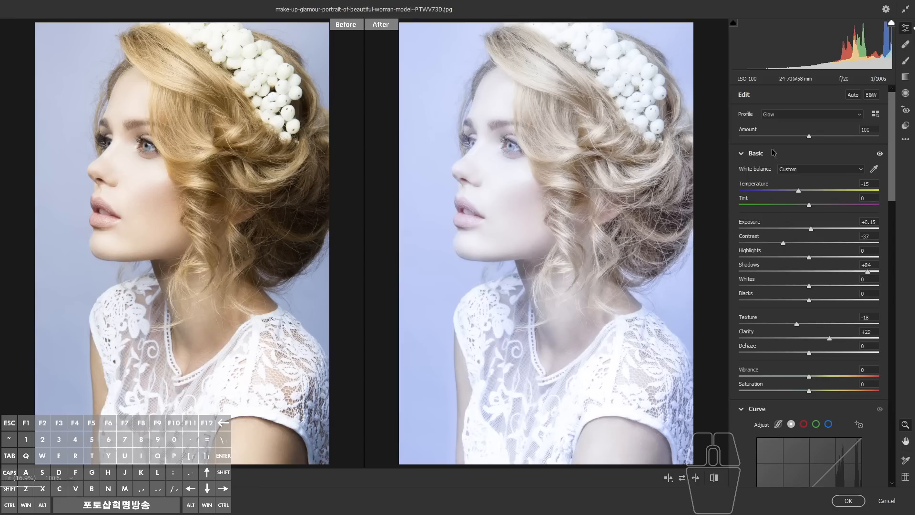
Step: Reopen the profile browser and reapply the Glow profile, going back to the edit settings
left_click(772, 119)
left_click(771, 122)
left_click(798, 121)
left_click(798, 125)
left_click(876, 114)
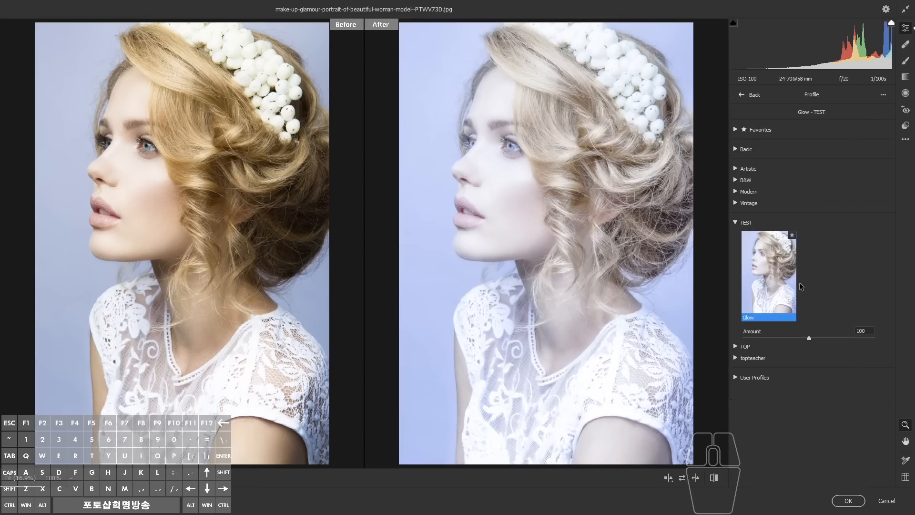
double_click(770, 289)
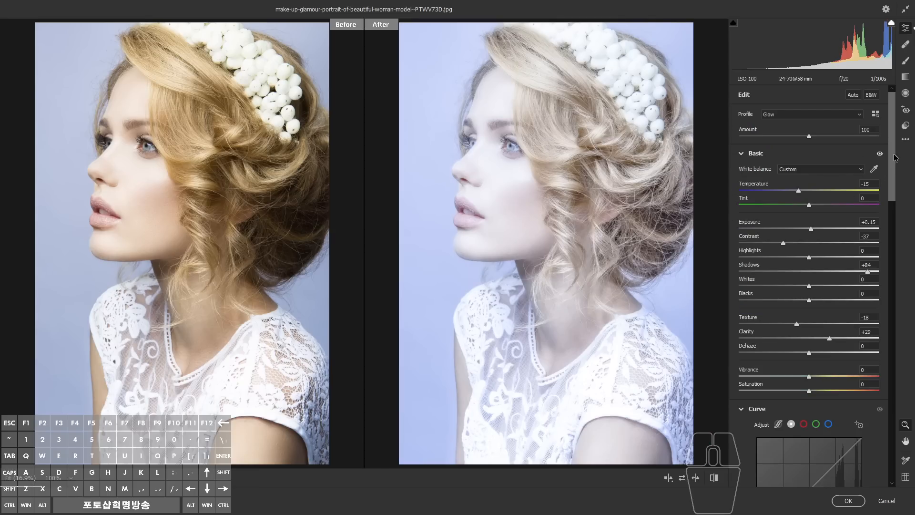
Step: Reset all Camera Raw edits to default and open the profile browser
left_click(906, 139)
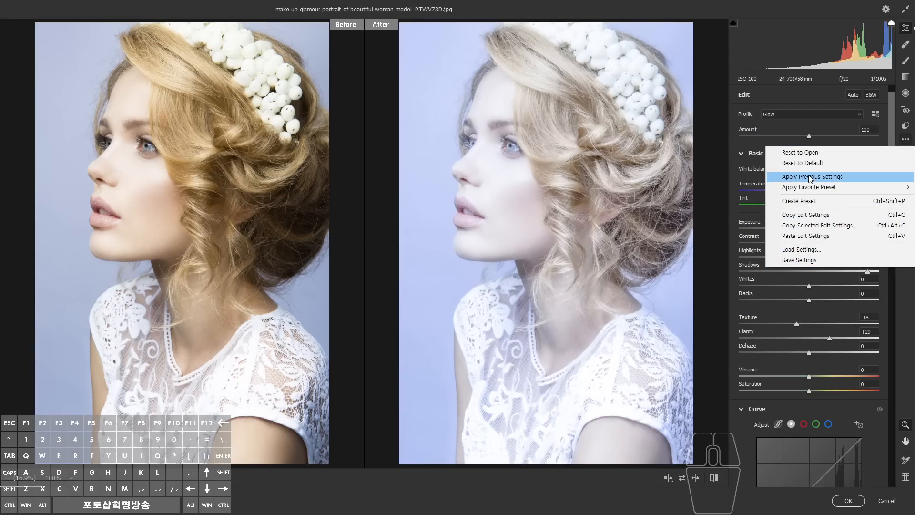
left_click(801, 163)
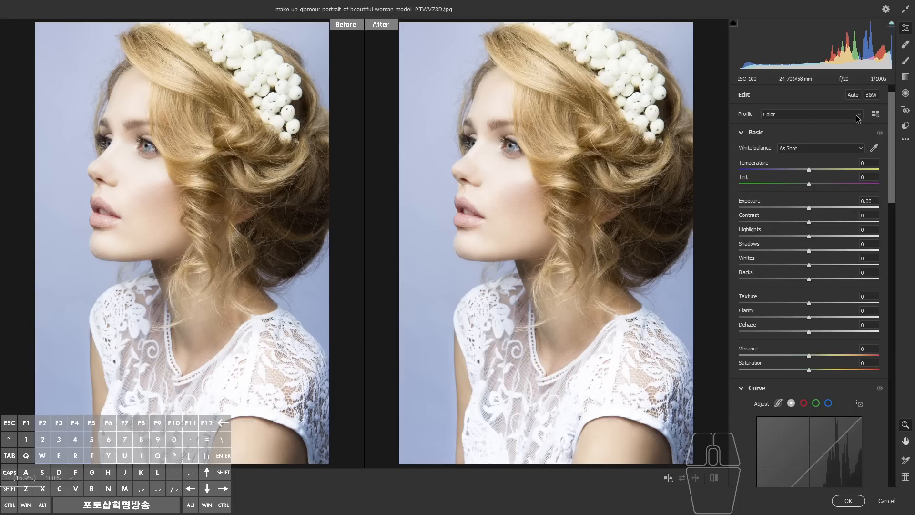
left_click(877, 115)
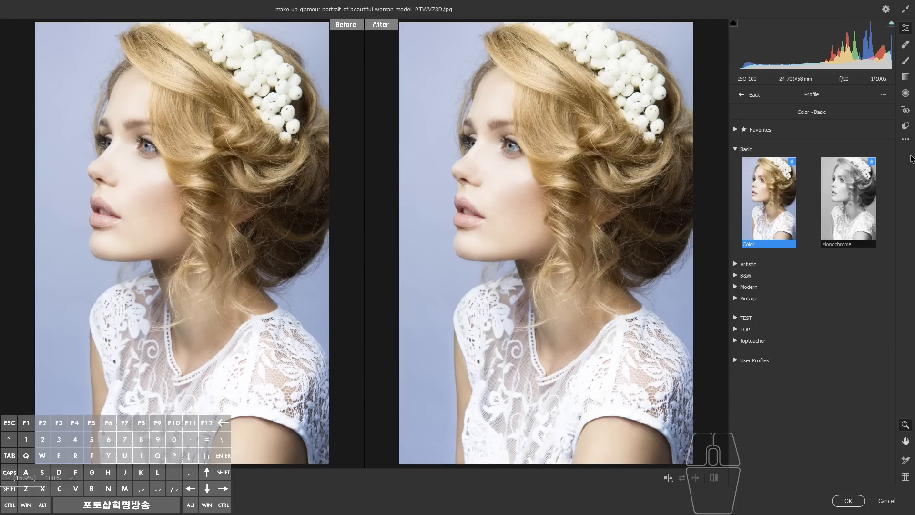
left_click(906, 139)
left_click(834, 163)
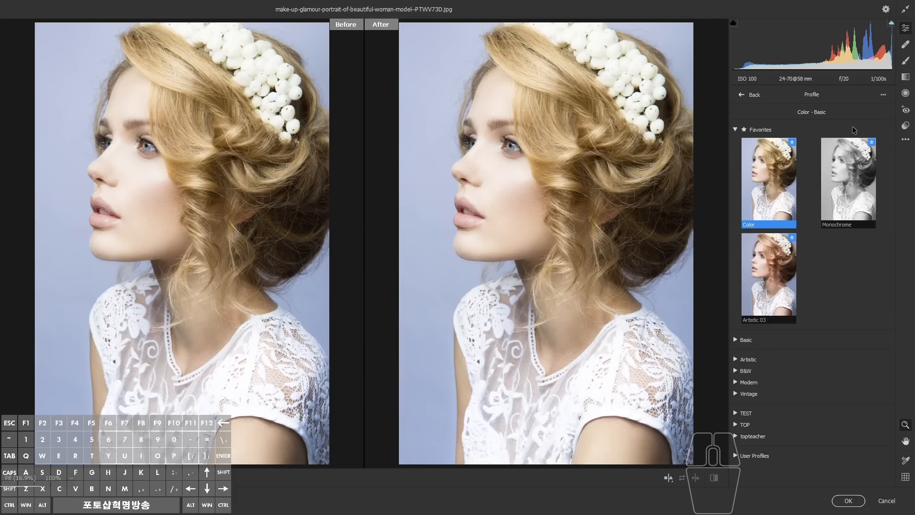
Step: Apply the Glow profile from the TEST group to the reset photo and review the Basic sliders in the edit settings
left_click(737, 141)
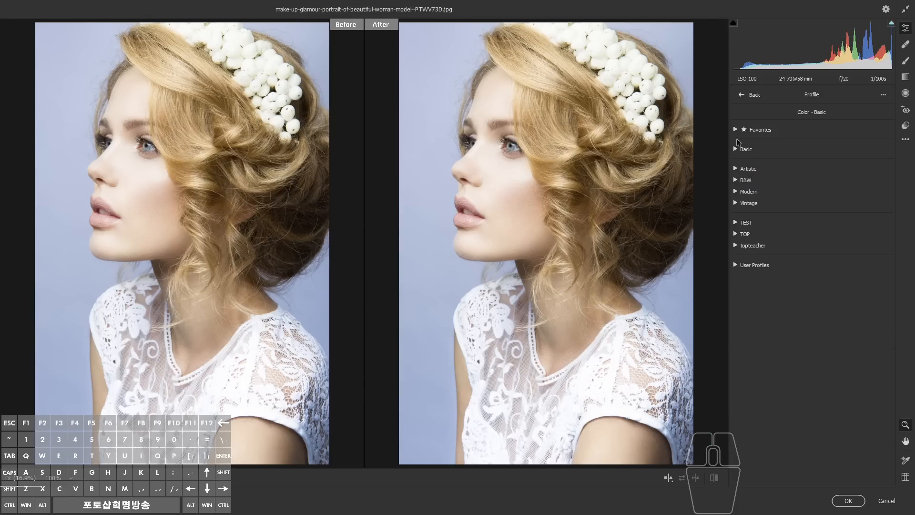
left_click(736, 222)
left_click(762, 257)
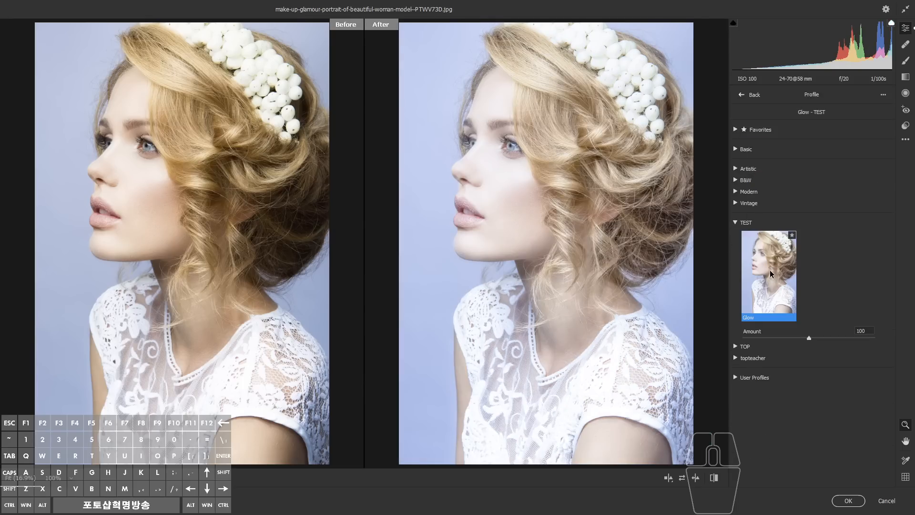
double_click(770, 270)
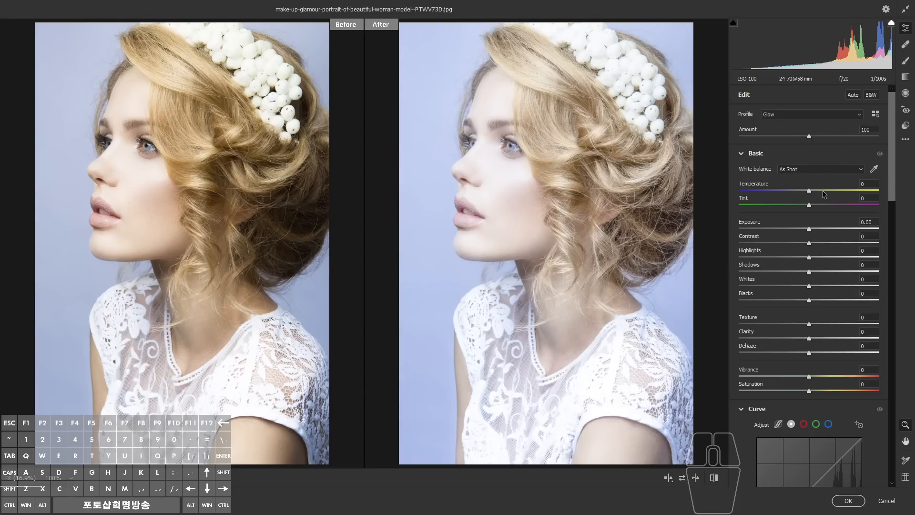
scroll(831, 317, "down", 3)
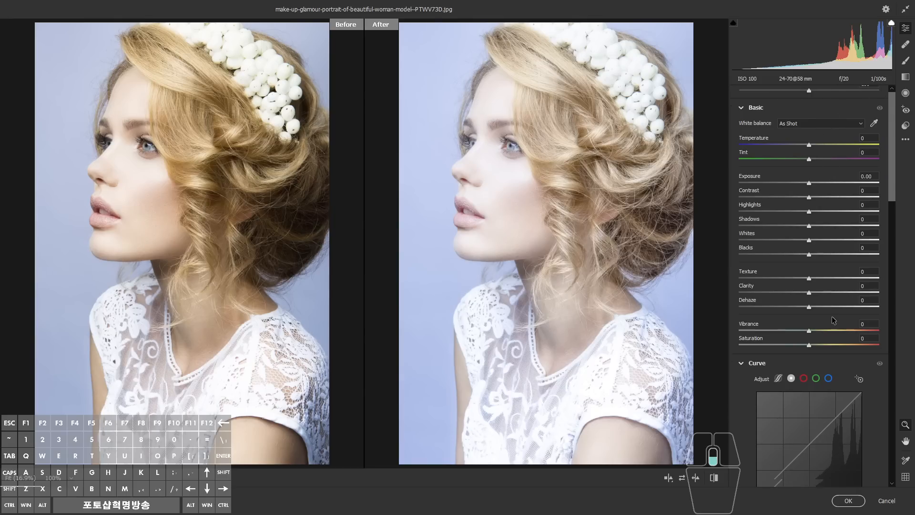
scroll(831, 312, "up", 3)
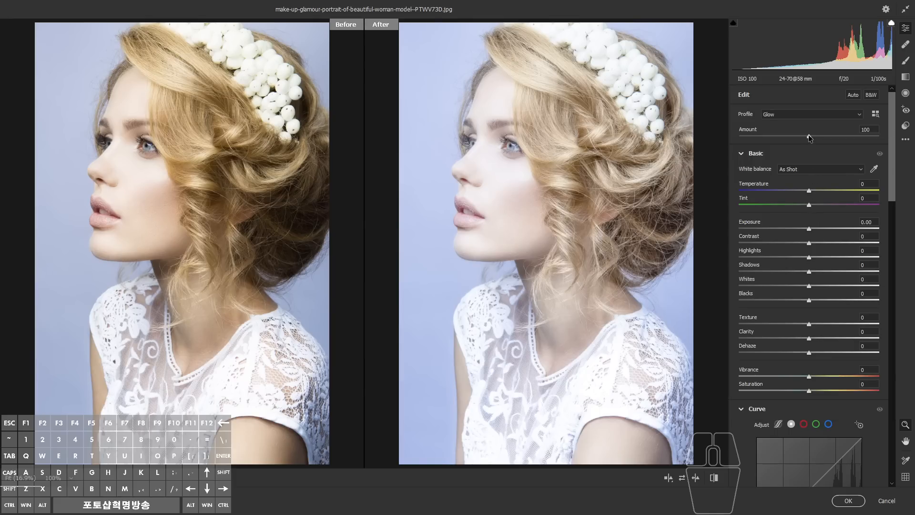
Step: Set the Glow profile amount to 126, replace it with the glow user preset and review the resulting edit settings
left_click_drag(809, 135, 827, 136)
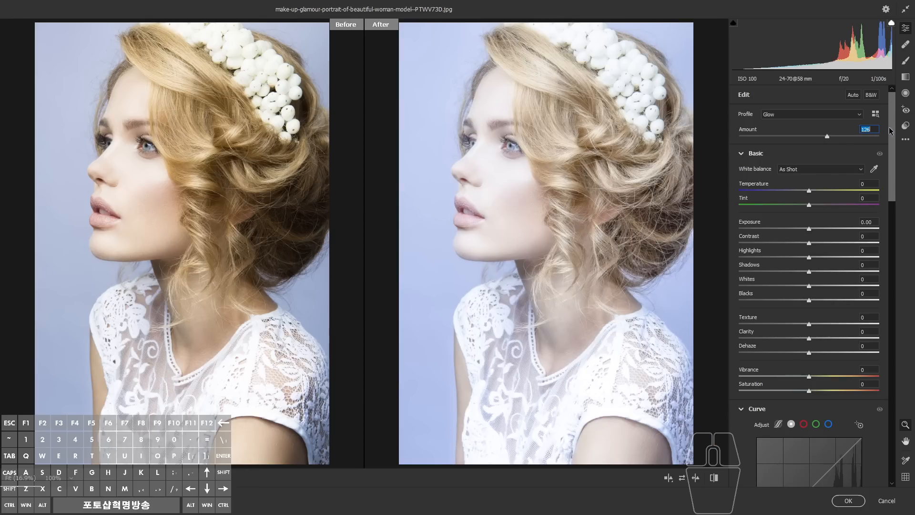
left_click(906, 126)
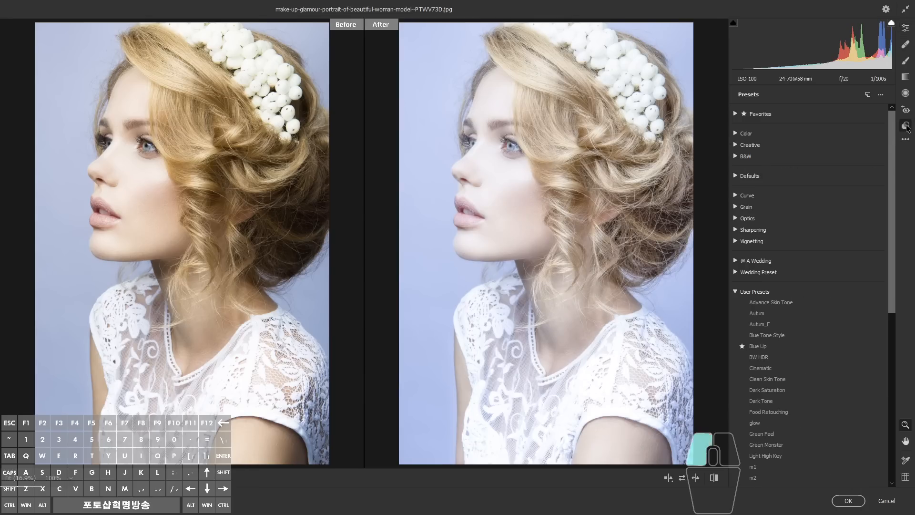
left_click(784, 423)
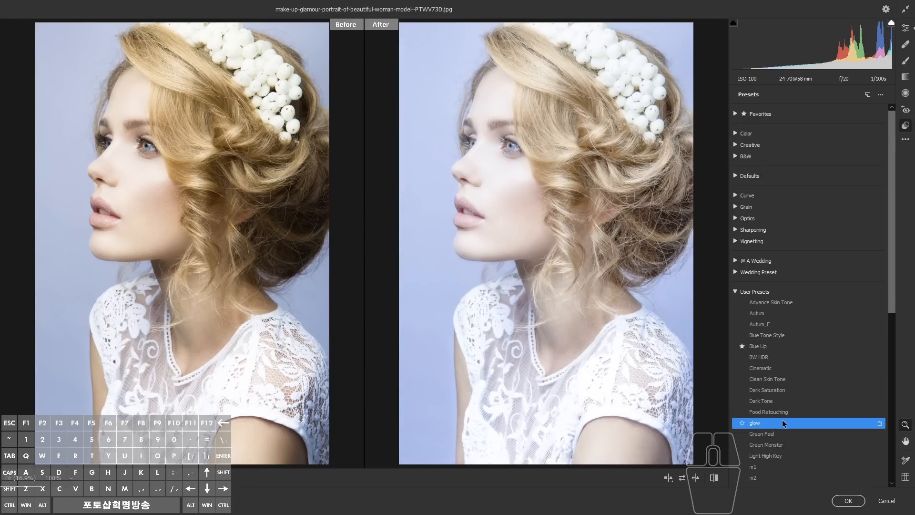
left_click(906, 29)
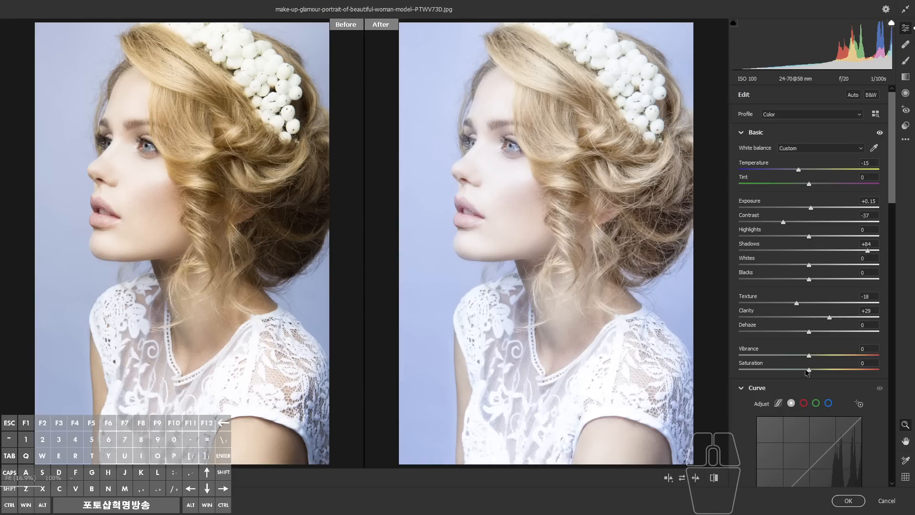
scroll(810, 310, "down", 10)
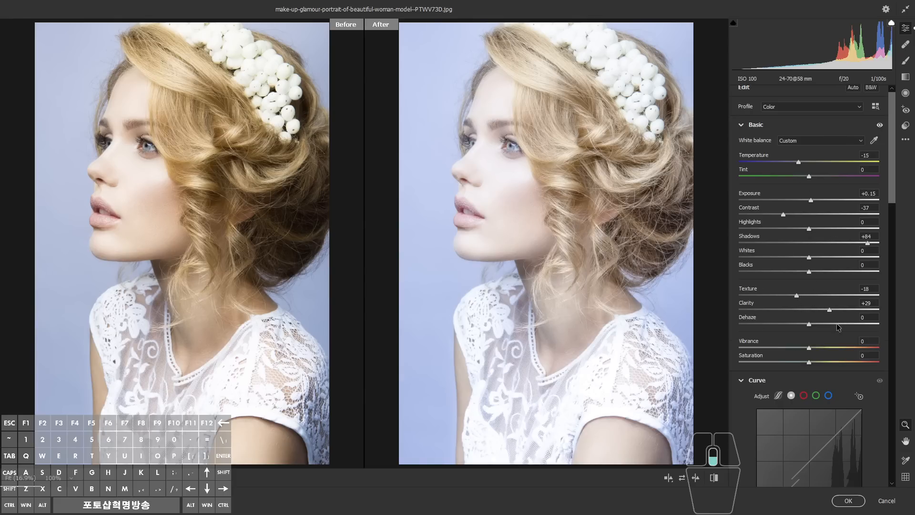
scroll(836, 323, "down", 5)
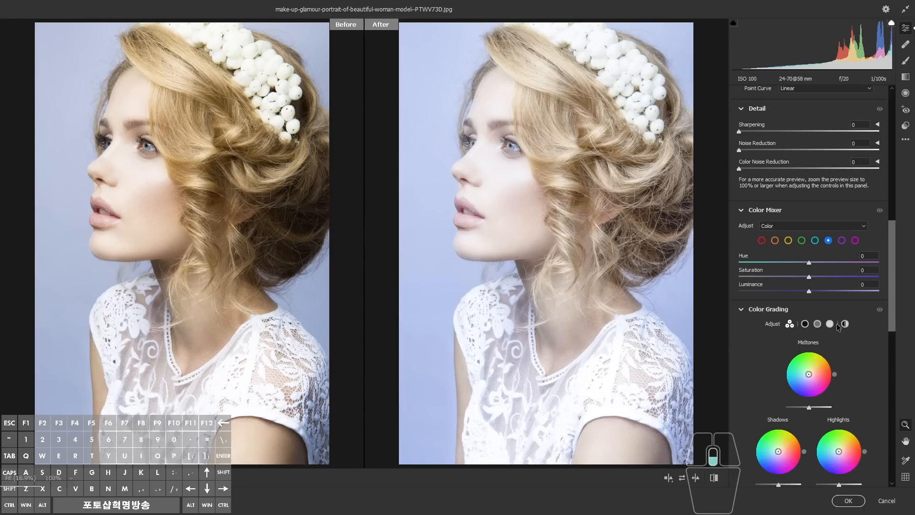
scroll(836, 324, "up", 15)
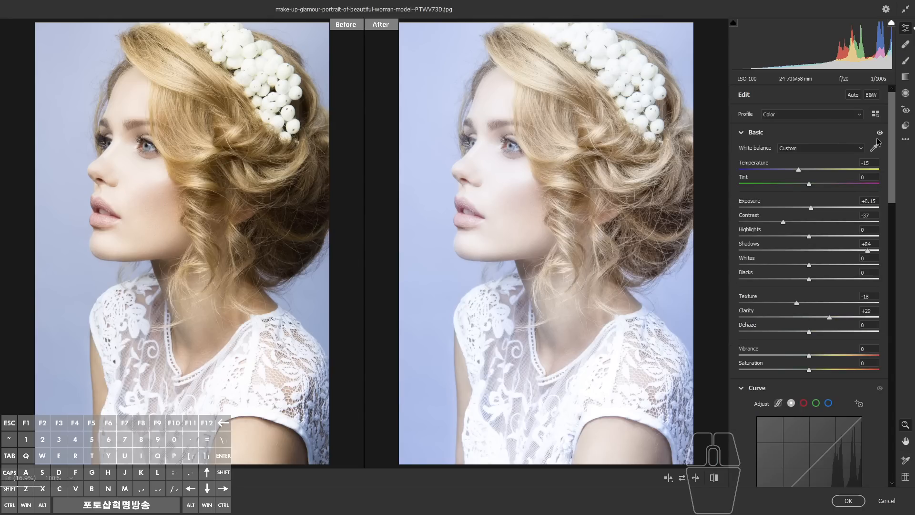
Step: Reset the photo's Camera Raw edits to default and apply the Glow profile from the TEST group
left_click(906, 139)
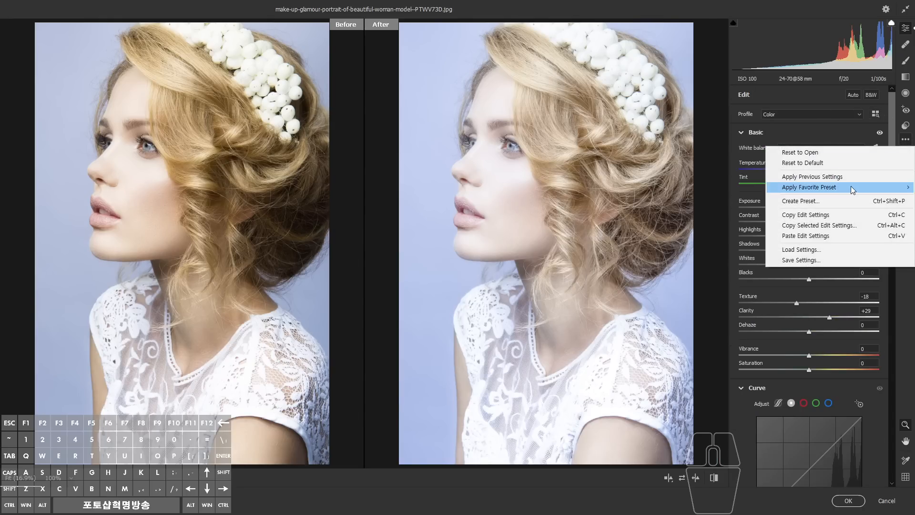
left_click(837, 160)
left_click(875, 114)
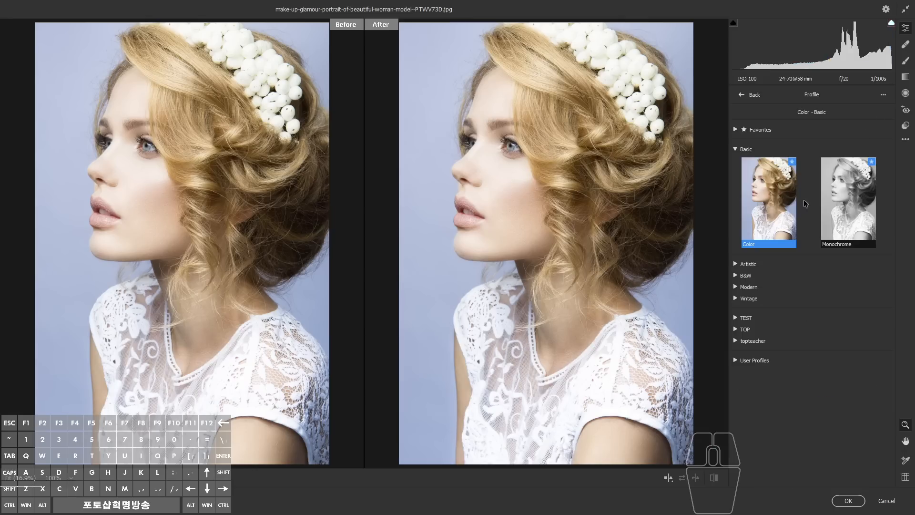
left_click(736, 318)
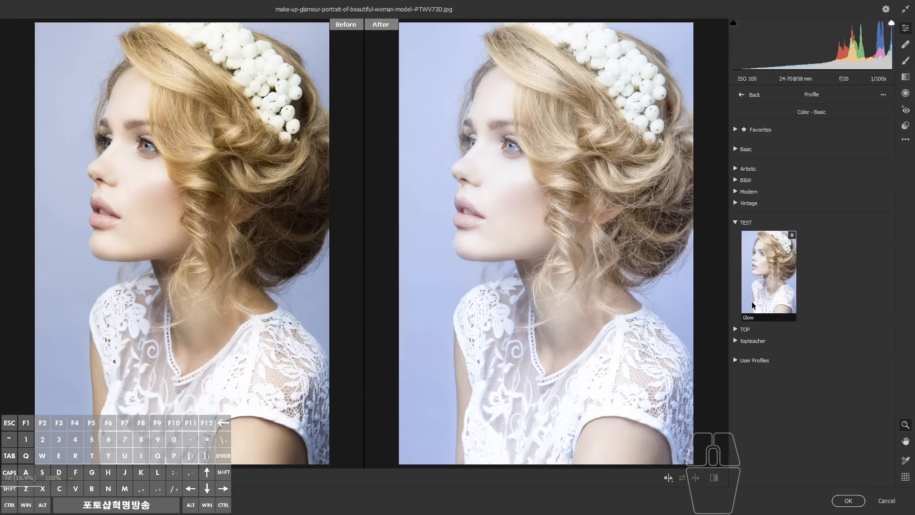
left_click(765, 275)
left_click(768, 270)
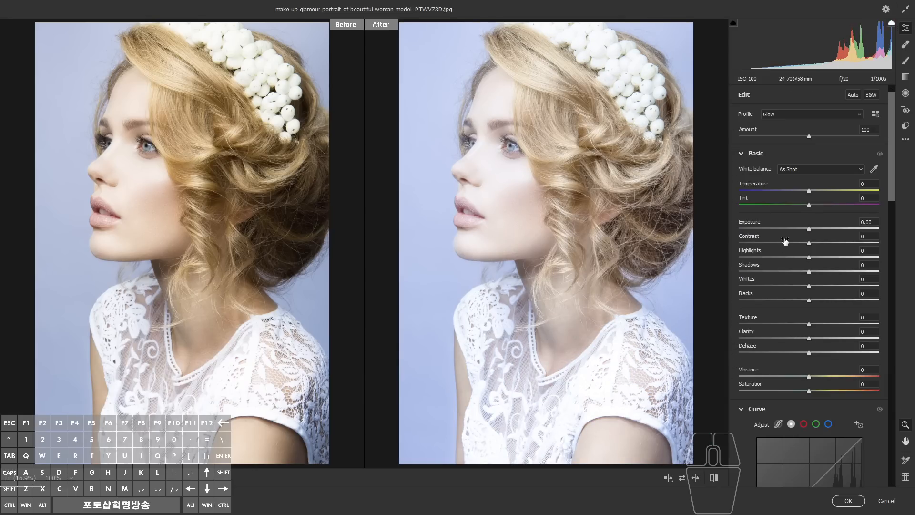
Step: Adjust the Basic sliders over the Glow profile: Temperature -10, Contrast +21, Shadows -57 and Vibrance +36
left_click_drag(809, 190, 803, 191)
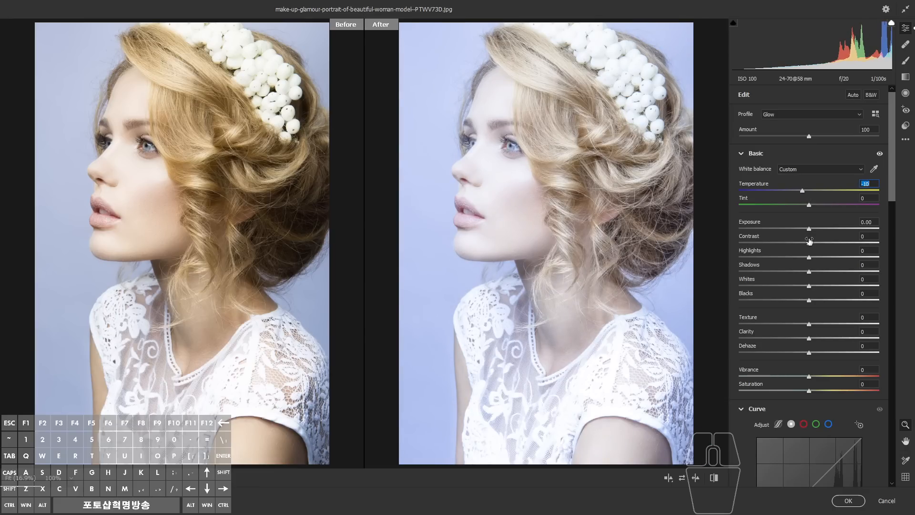
left_click_drag(809, 242, 823, 242)
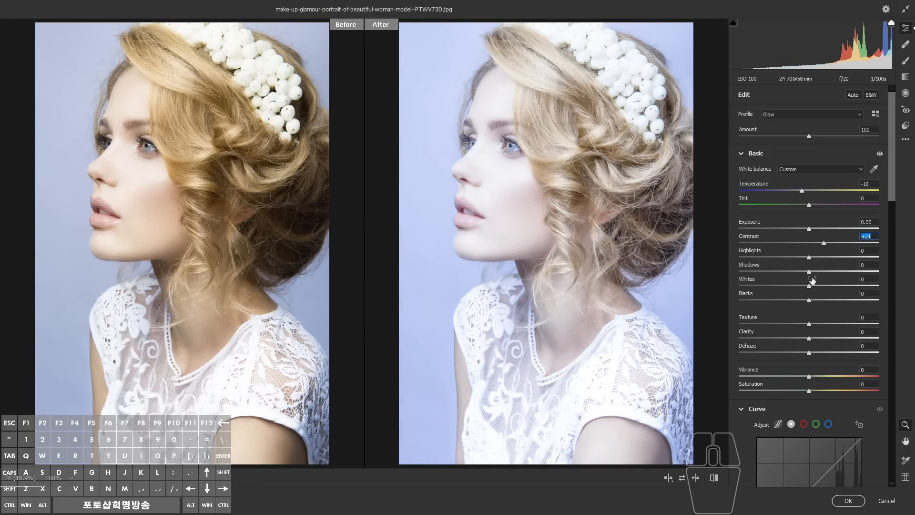
left_click_drag(810, 273, 769, 274)
left_click_drag(808, 376, 834, 378)
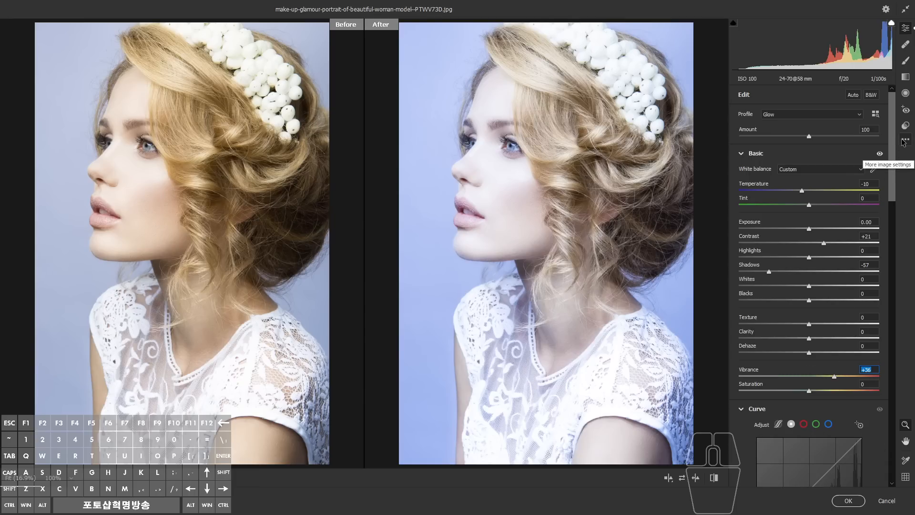
Step: Preview the TOP group profiles over the adjusted photo, and return to the edit settings with Glow from the TEST group
left_click(876, 115)
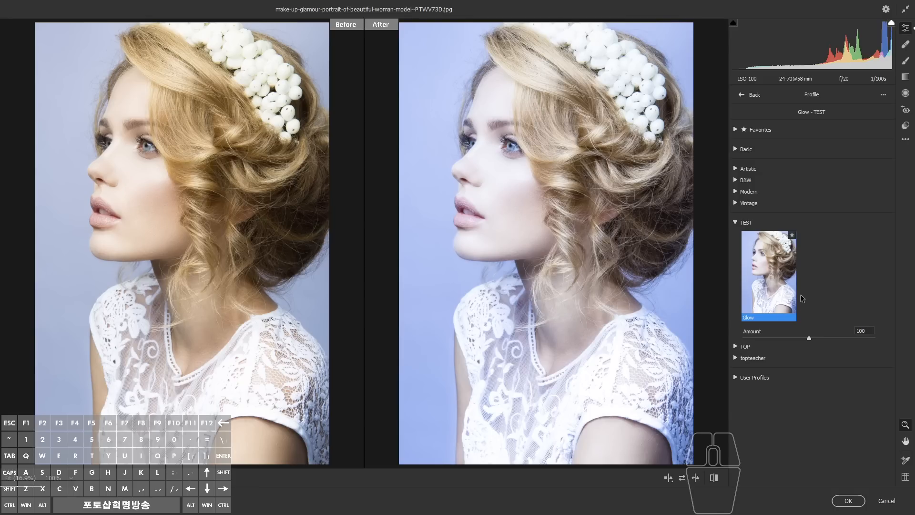
left_click(736, 345)
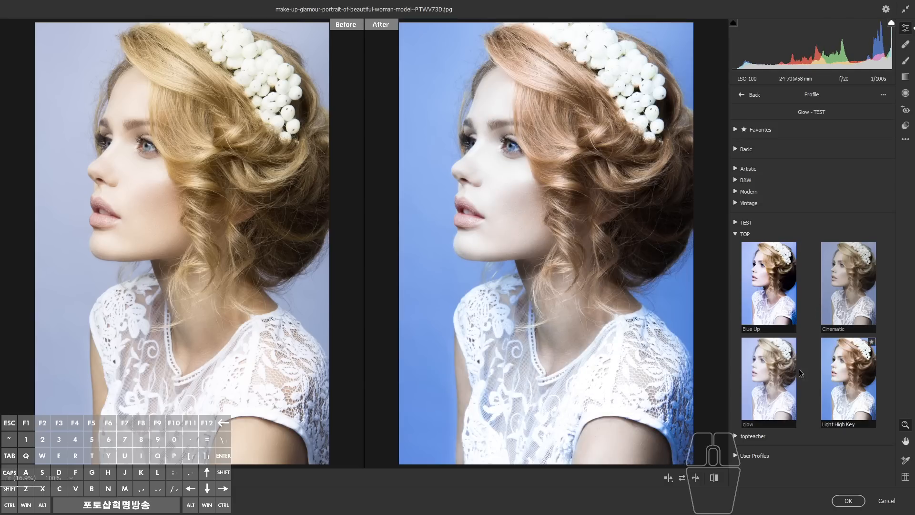
left_click(737, 233)
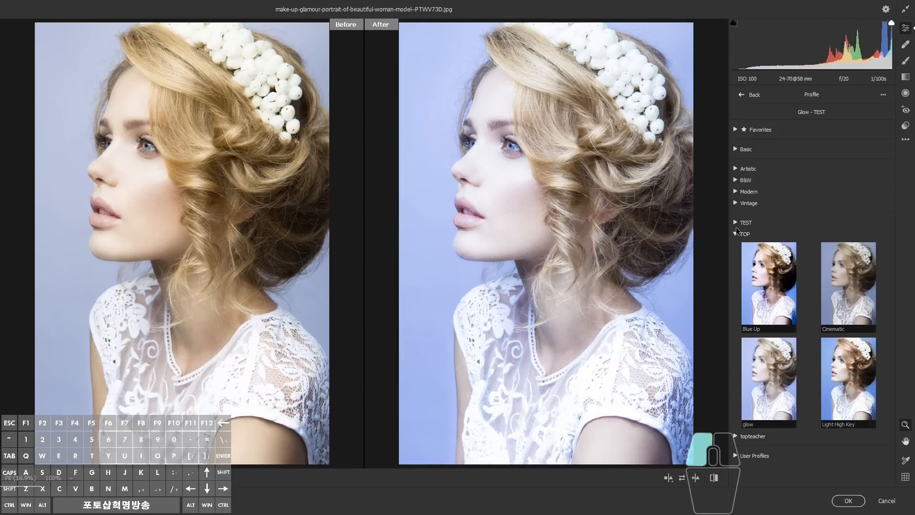
left_click(735, 222)
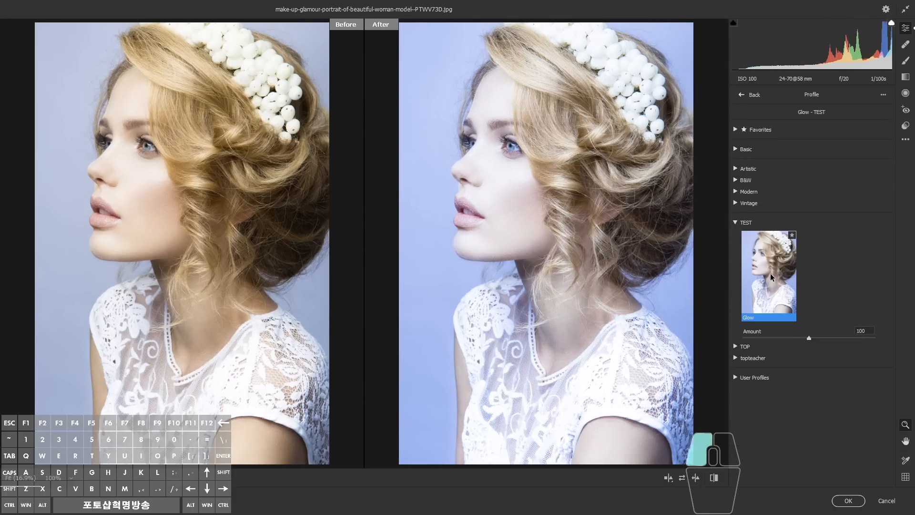
double_click(771, 277)
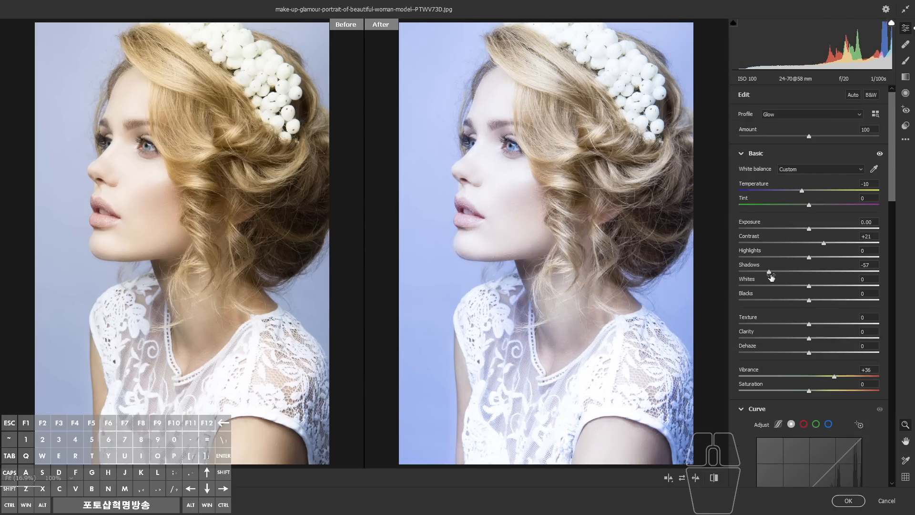
Step: Reset all Camera Raw adjustments to default and reopen the profile browser
left_click(905, 139)
left_click(805, 163)
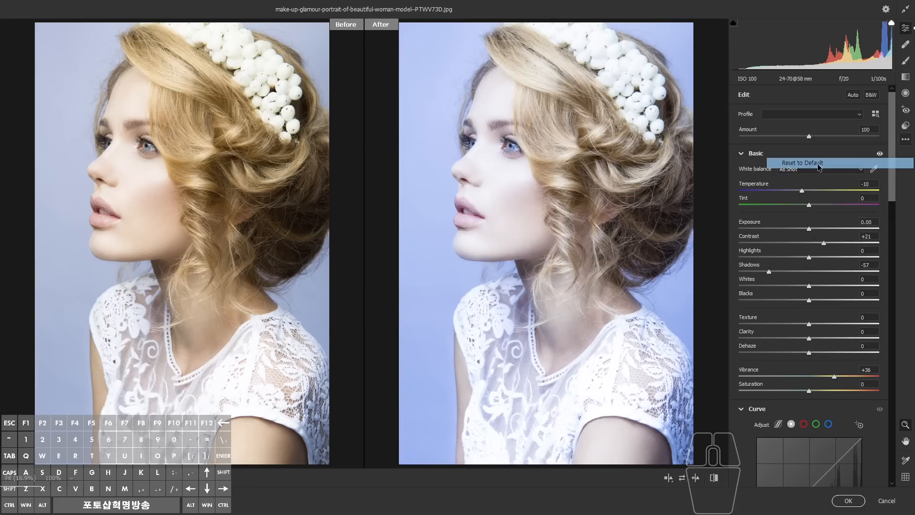
left_click(875, 112)
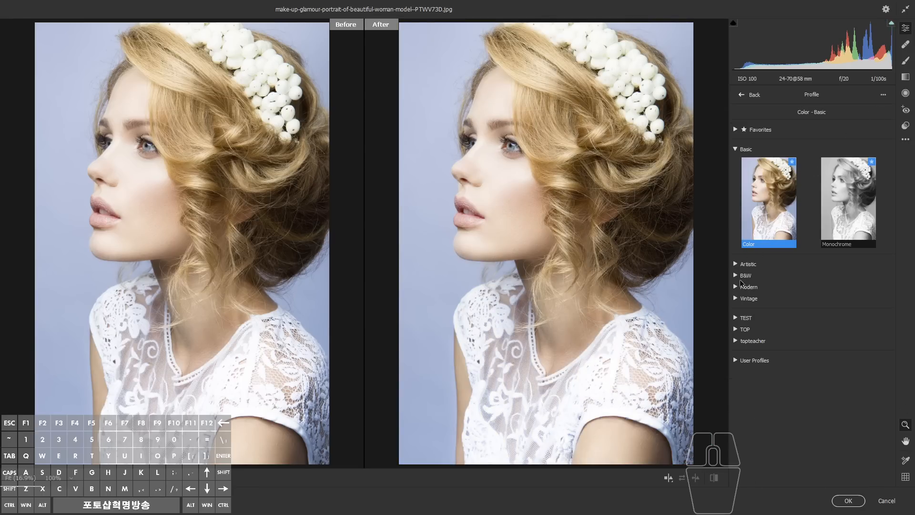
Step: Apply the Glow profile from the TEST group and set its amount to 118
left_click(737, 319)
double_click(760, 293)
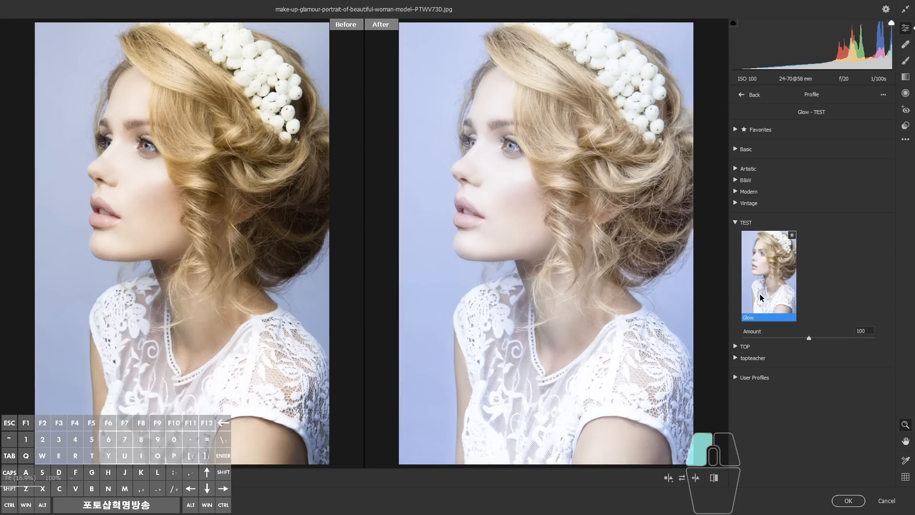
mouse_move(809, 136)
left_mouse_down()
mouse_move(745, 137)
mouse_move(895, 137)
mouse_move(761, 139)
mouse_move(822, 134)
left_mouse_up()
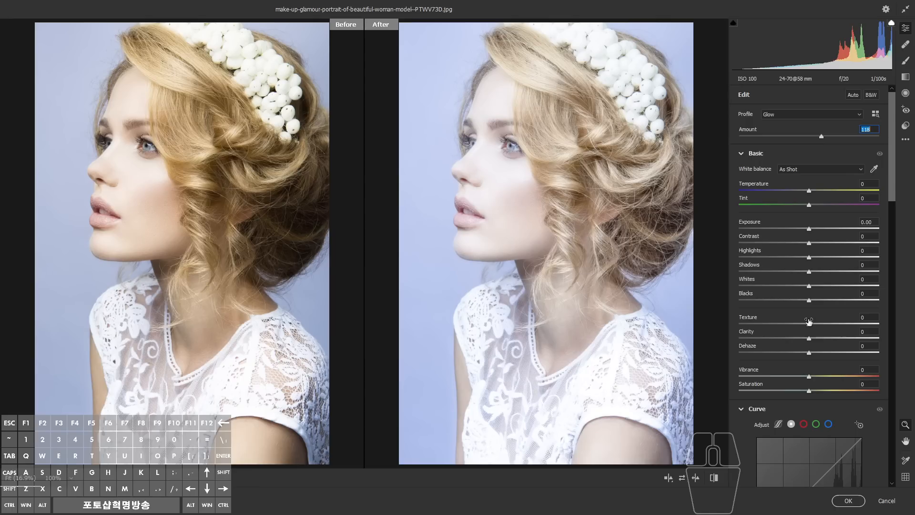
Step: Review the TOP and TEST groups in the profile browser and commit the Camera Raw edits to the photo
left_click(875, 116)
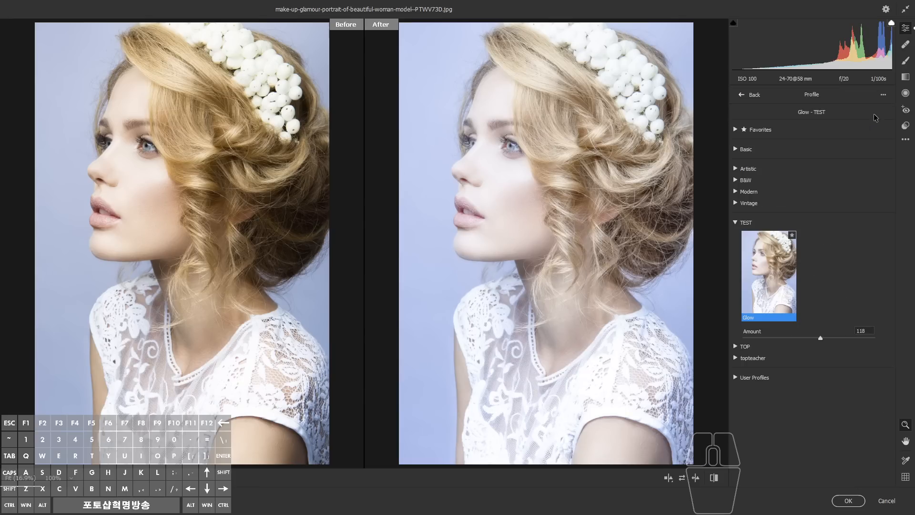
left_click(735, 347)
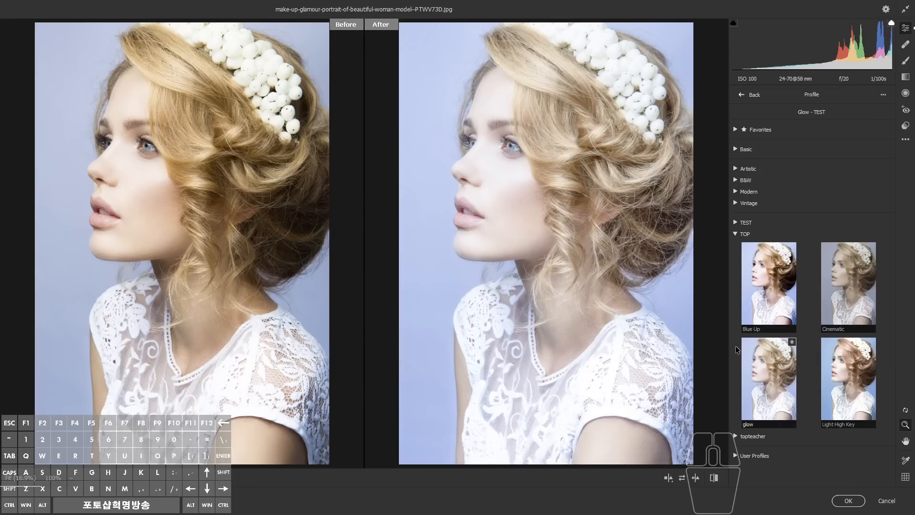
left_click(736, 233)
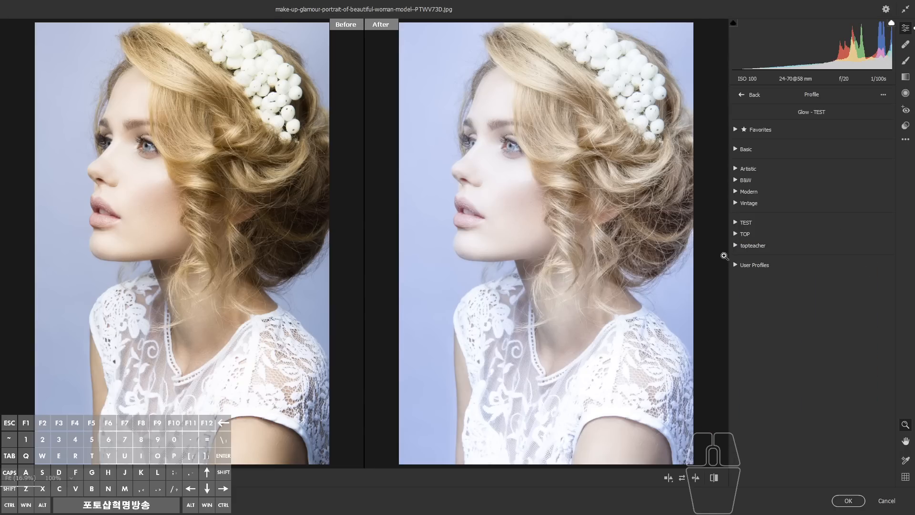
left_click(735, 233)
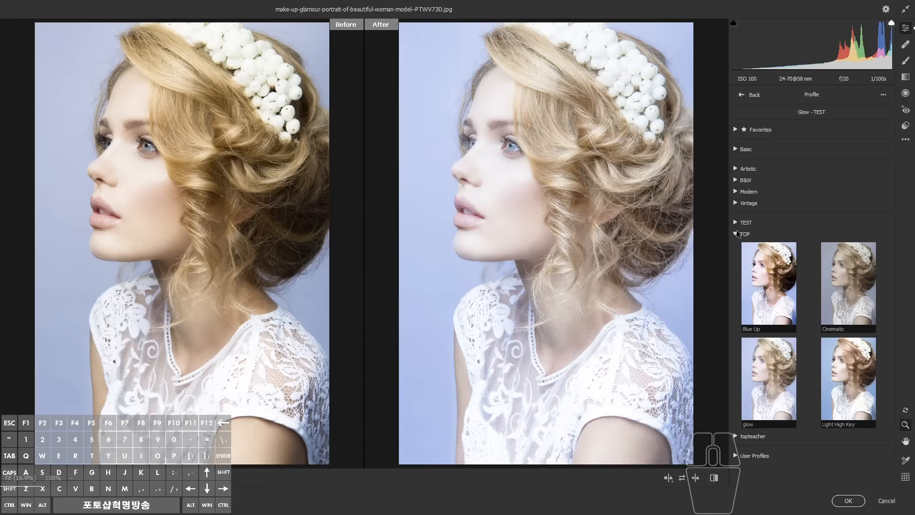
left_click(736, 232)
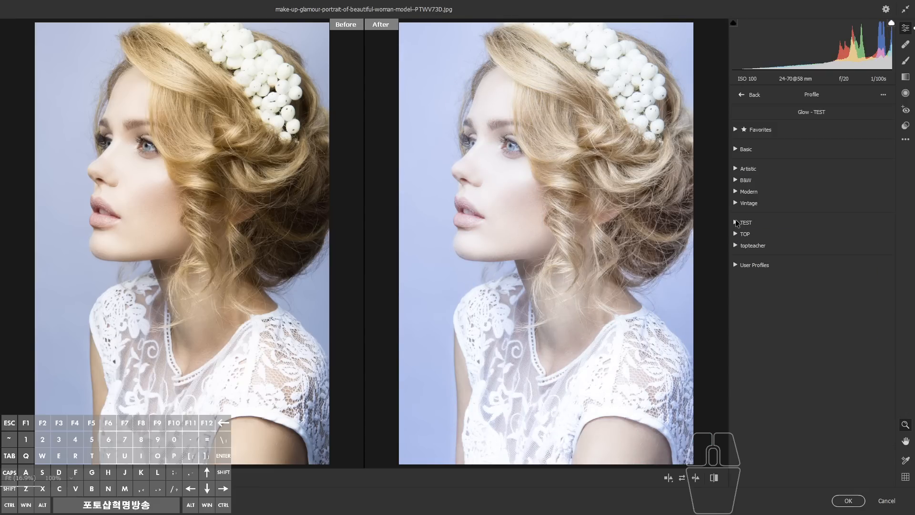
left_click(735, 221)
left_click(736, 222)
left_click(847, 500)
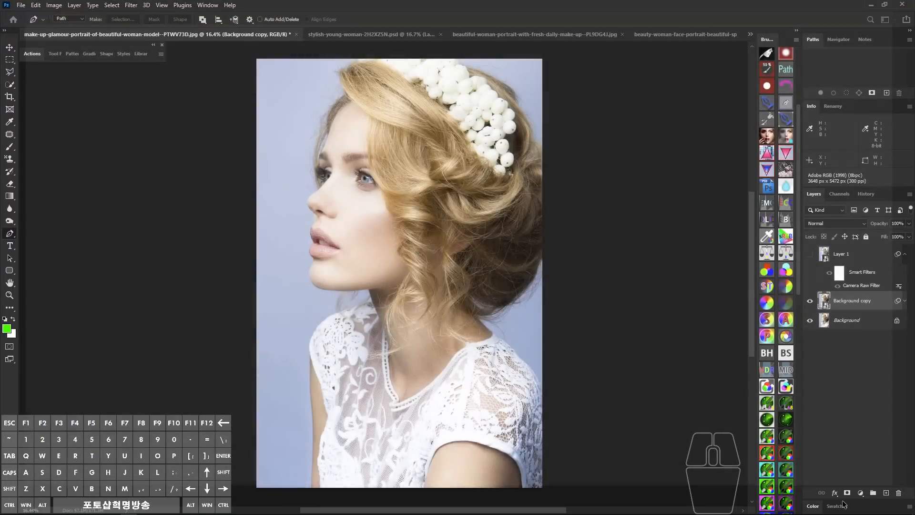